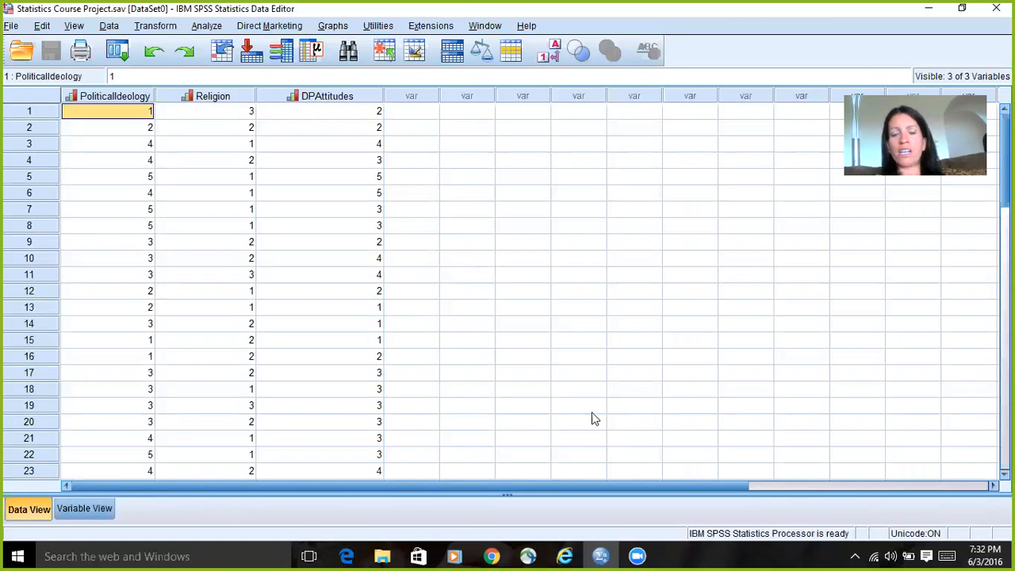
# Step: Review the existing survey cases from first to last row and check the variable definitions
pyautogui.scroll(-4, 508, 286)
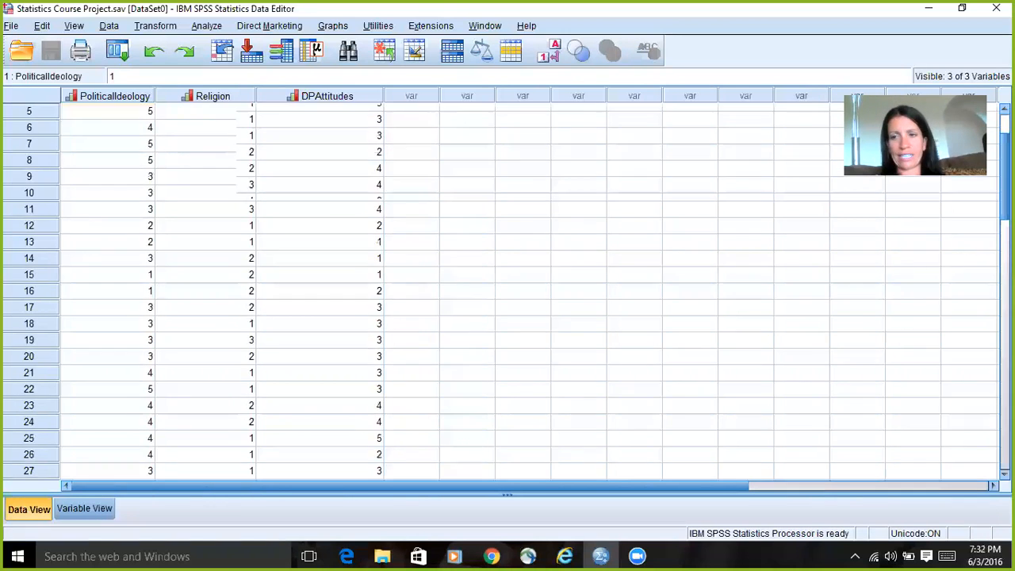
pyautogui.scroll(-12, 268, 335)
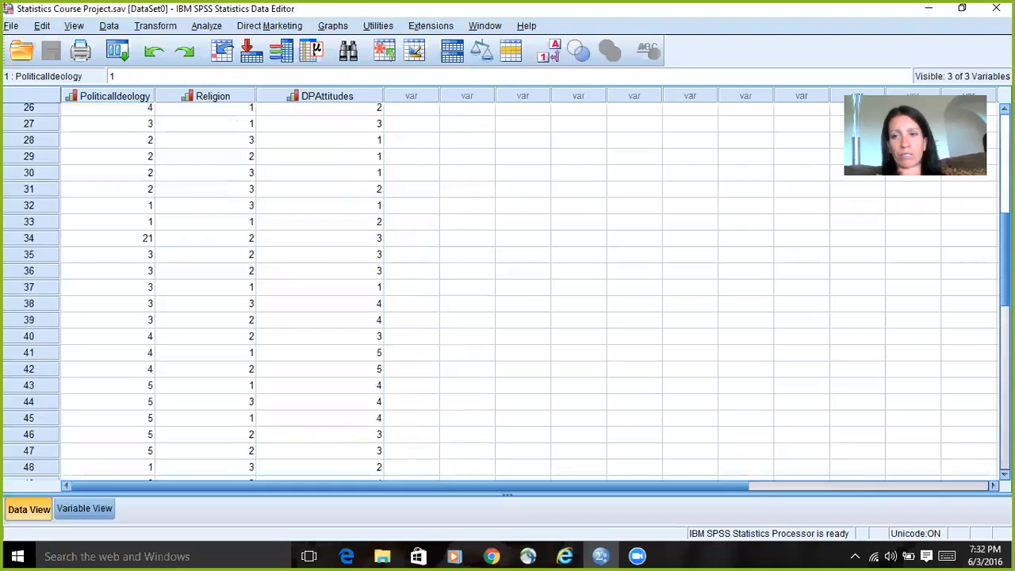
pyautogui.scroll(2, 269, 335)
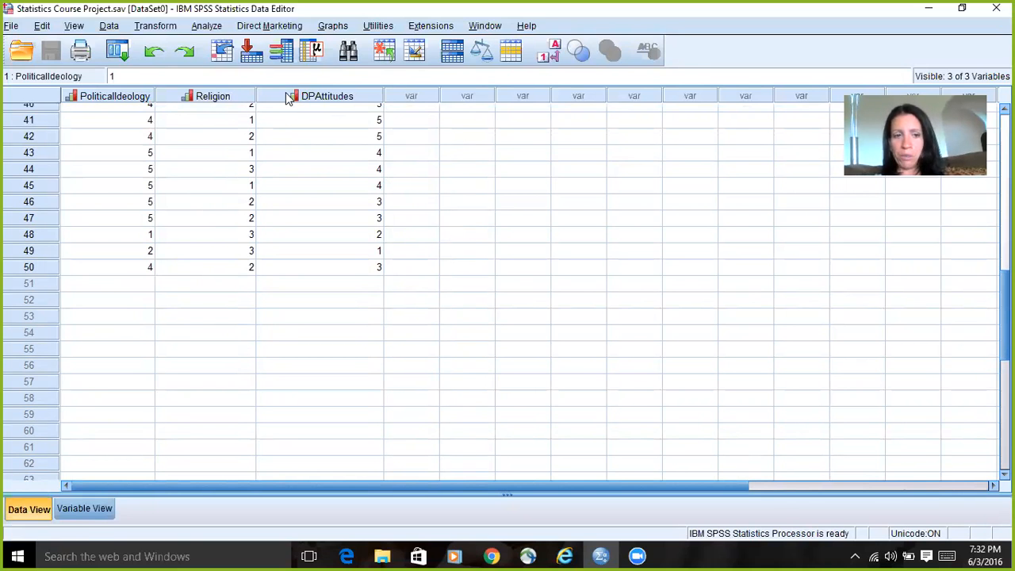
pyautogui.click(86, 508)
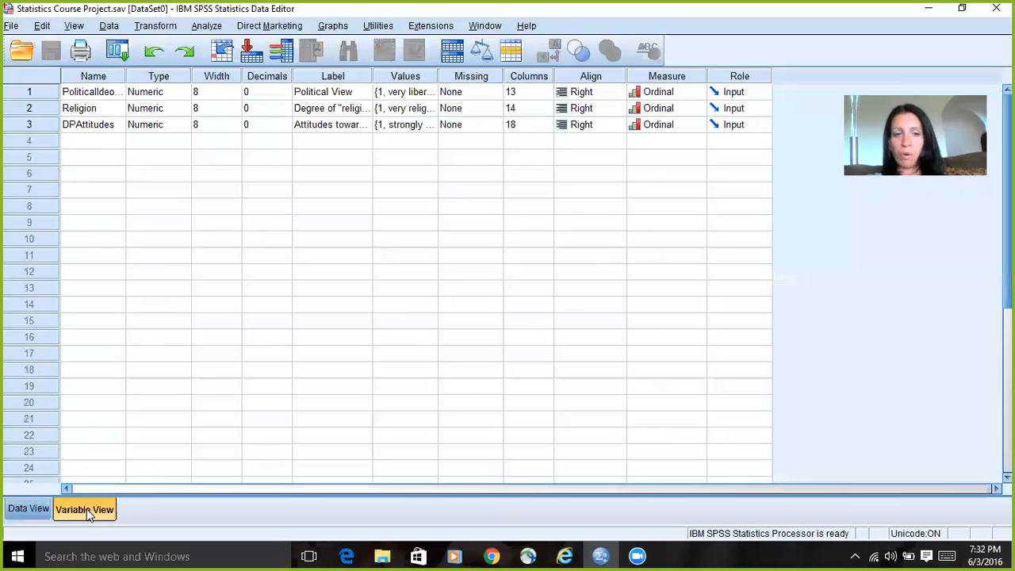
pyautogui.click(30, 509)
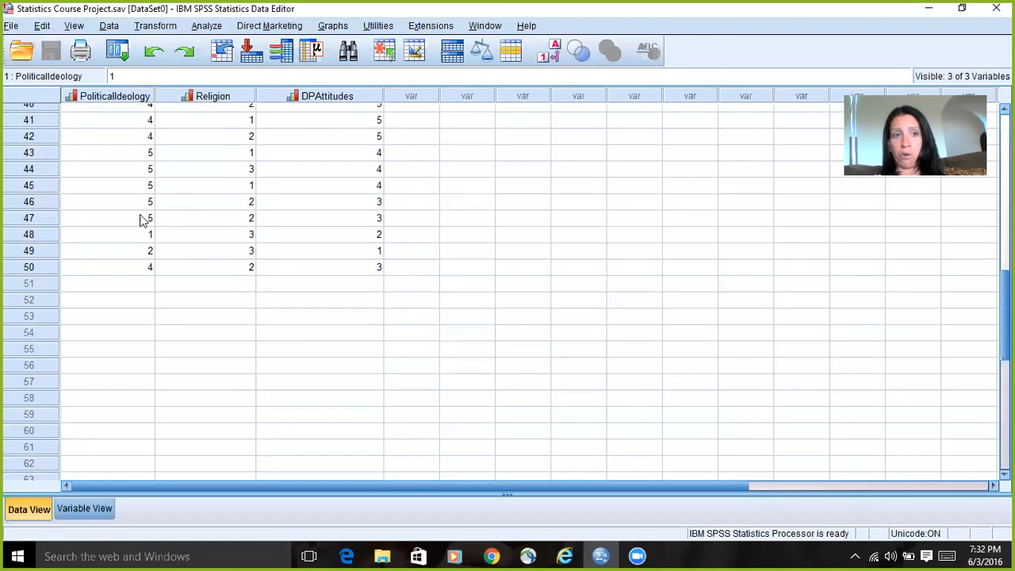
pyautogui.moveTo(1005, 316); pyautogui.dragTo(1005, 158)
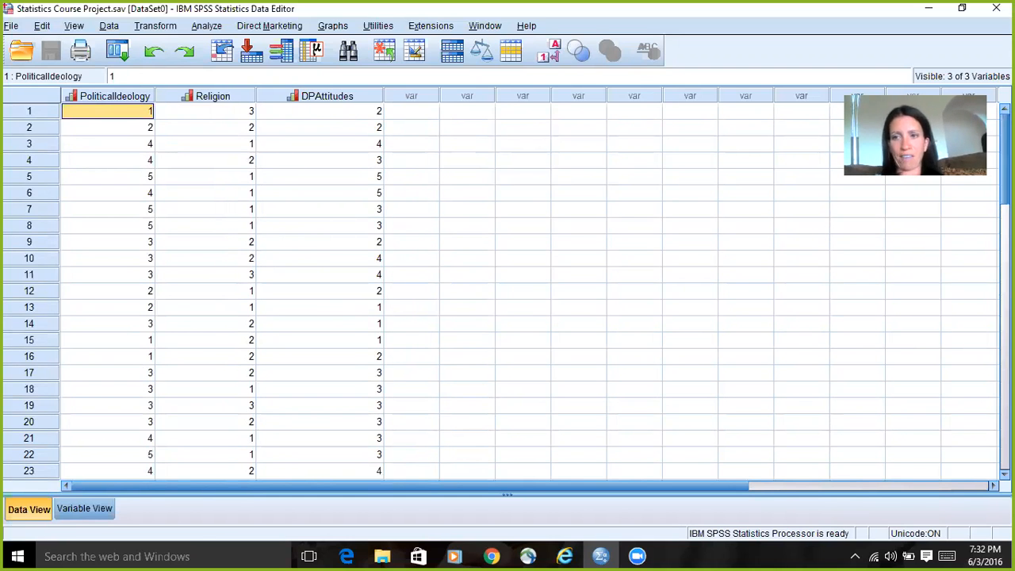
pyautogui.scroll(-5, 816, 233)
pyautogui.scroll(-9, 508, 294)
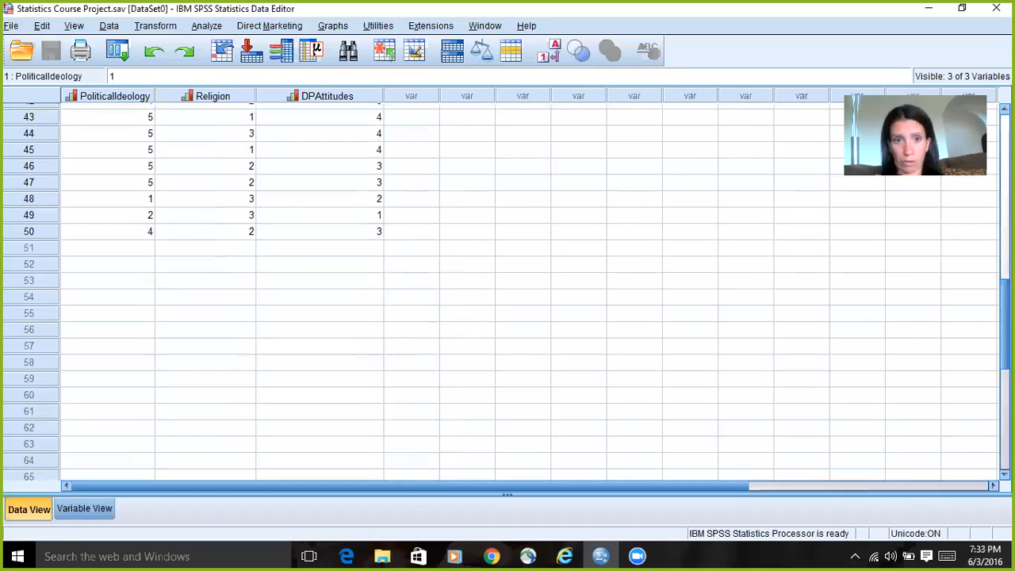
pyautogui.scroll(2, 507, 294)
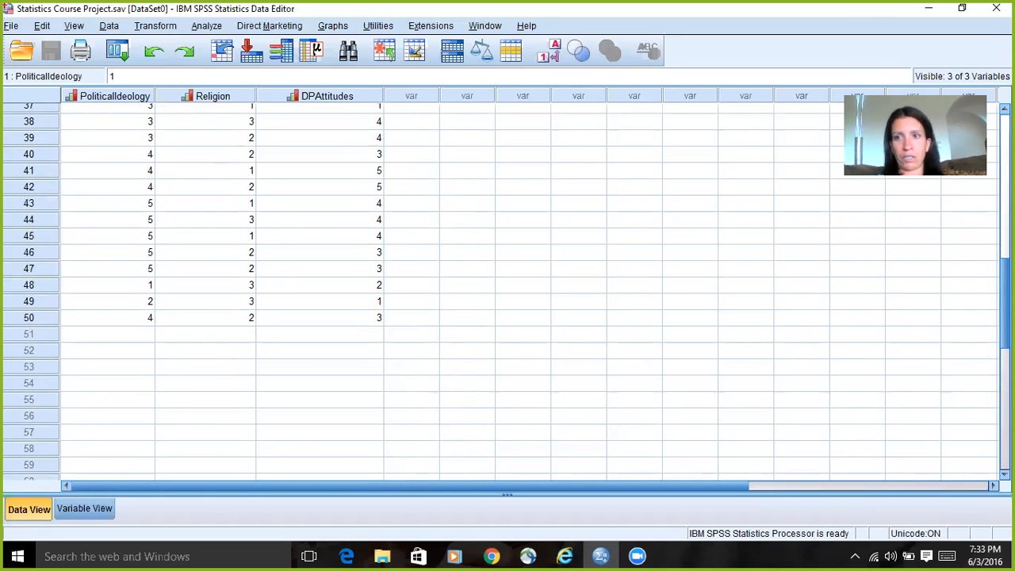
pyautogui.scroll(8, 508, 294)
pyautogui.scroll(4, 507, 294)
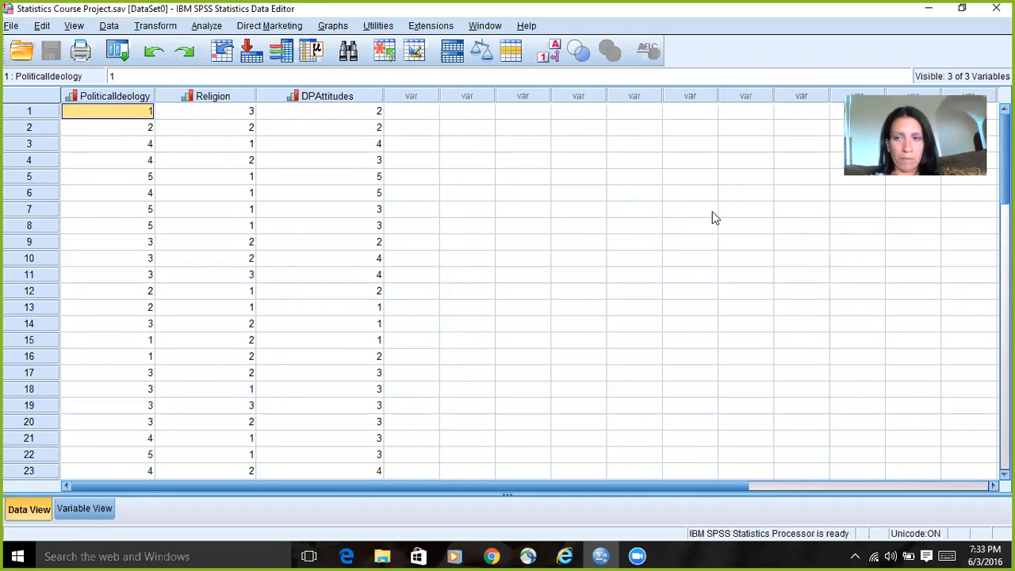
# Step: Add case 51 below the existing data with PoliticalIdeology 5, Religion 1 and DPAttitudes 5
pyautogui.scroll(-10, 501, 291)
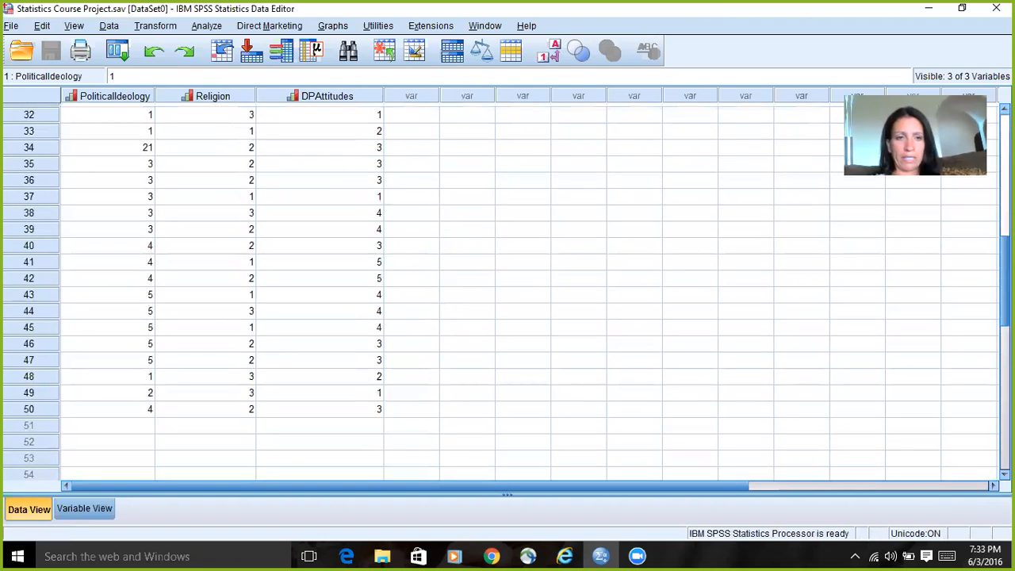
pyautogui.scroll(-3, 501, 292)
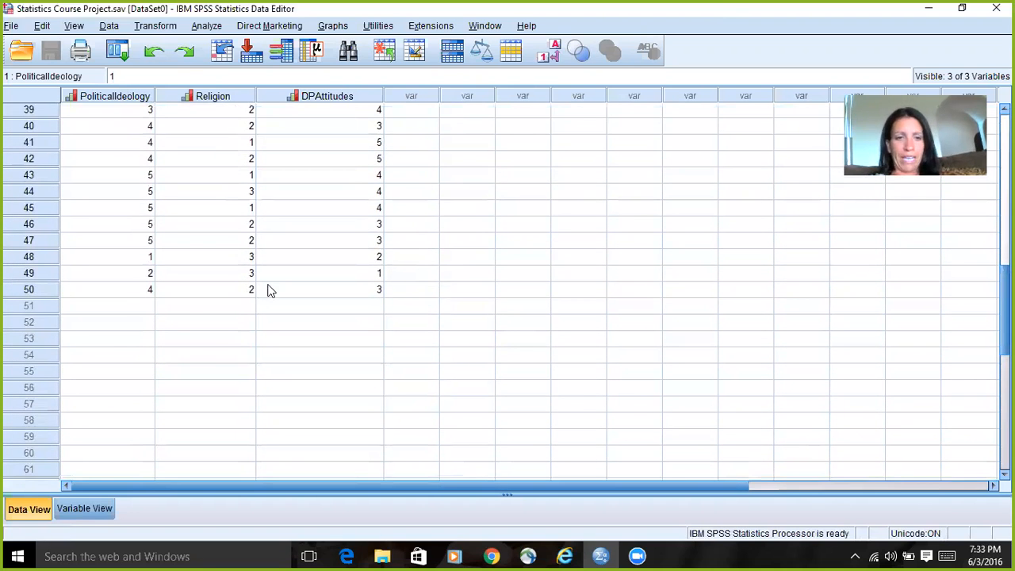
pyautogui.click(138, 310)
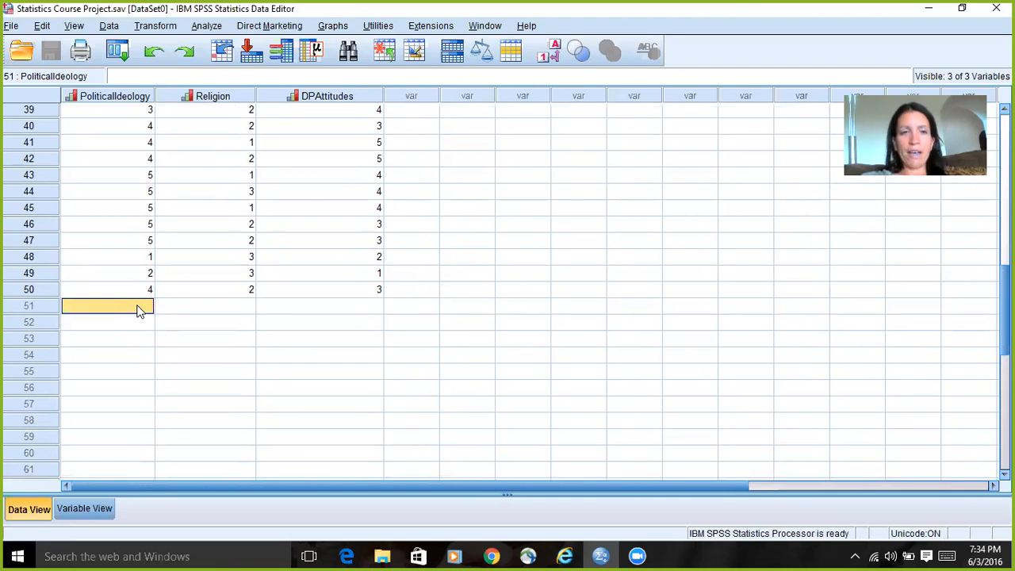
pyautogui.write('5')
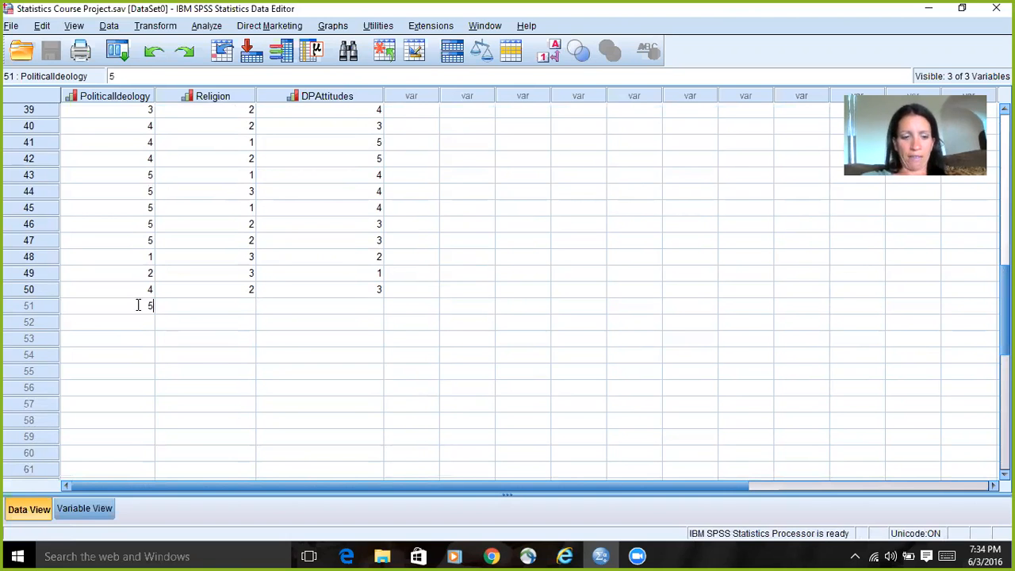
pyautogui.click(247, 306)
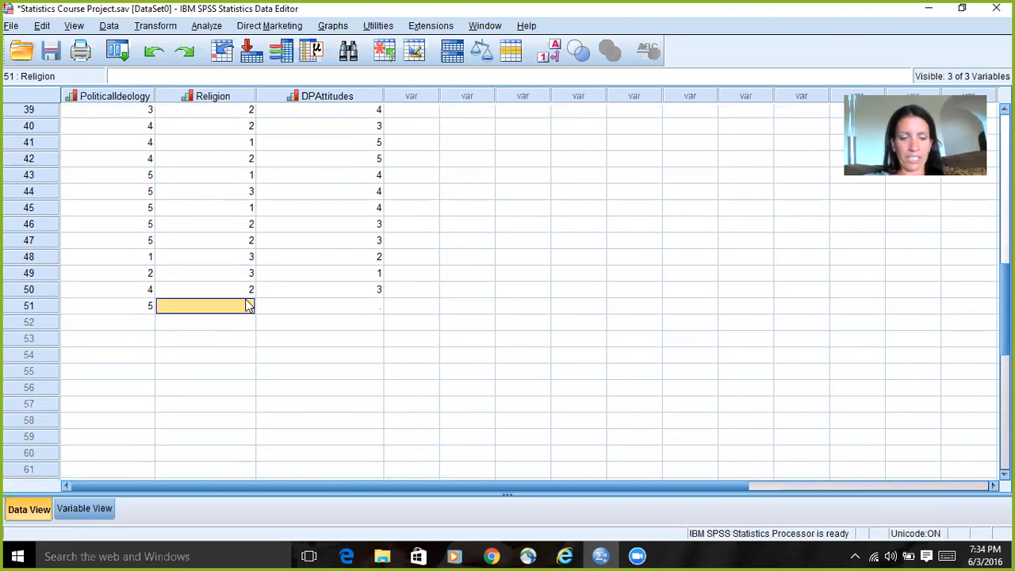
pyautogui.write('1')
pyautogui.click(369, 306)
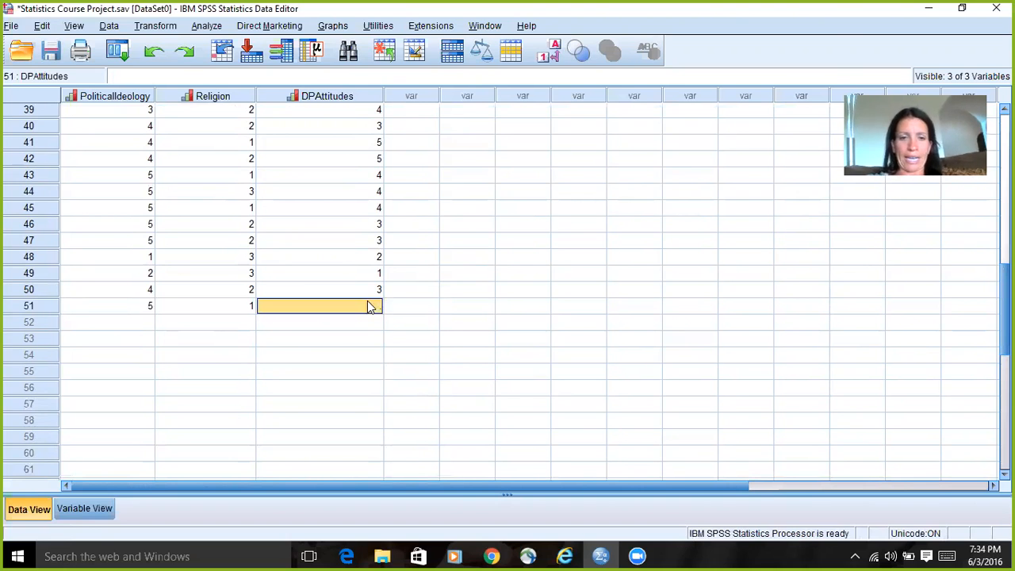
pyautogui.write('5')
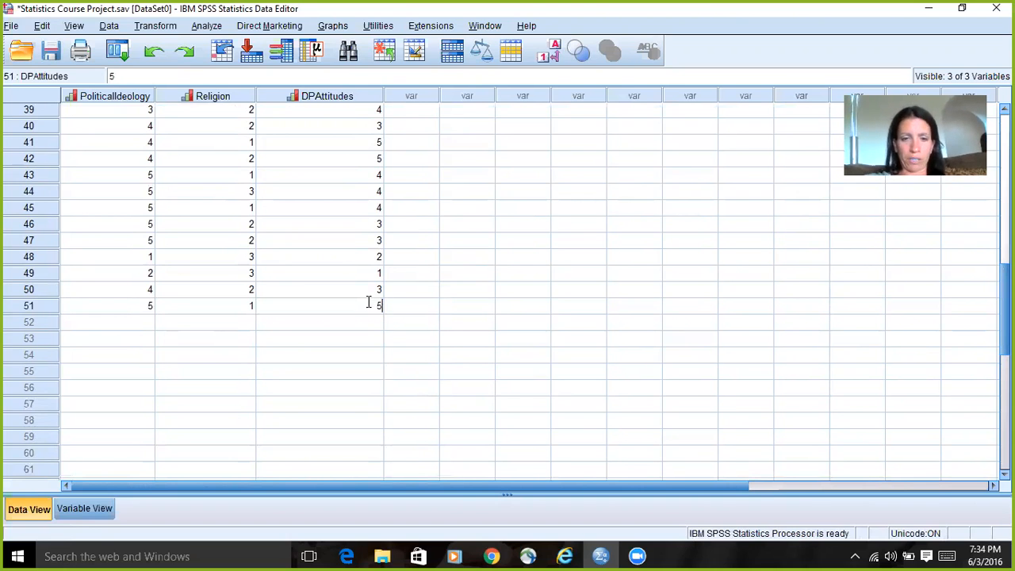
# Step: Add case 52 with PoliticalIdeology 3, Religion 2 and DPAttitudes 3
pyautogui.click(142, 325)
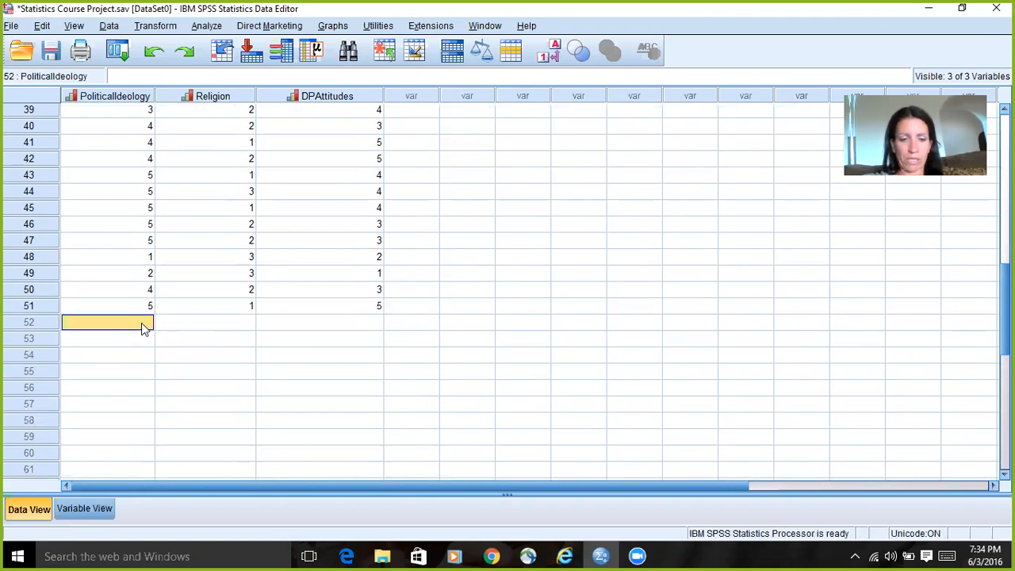
pyautogui.write('3')
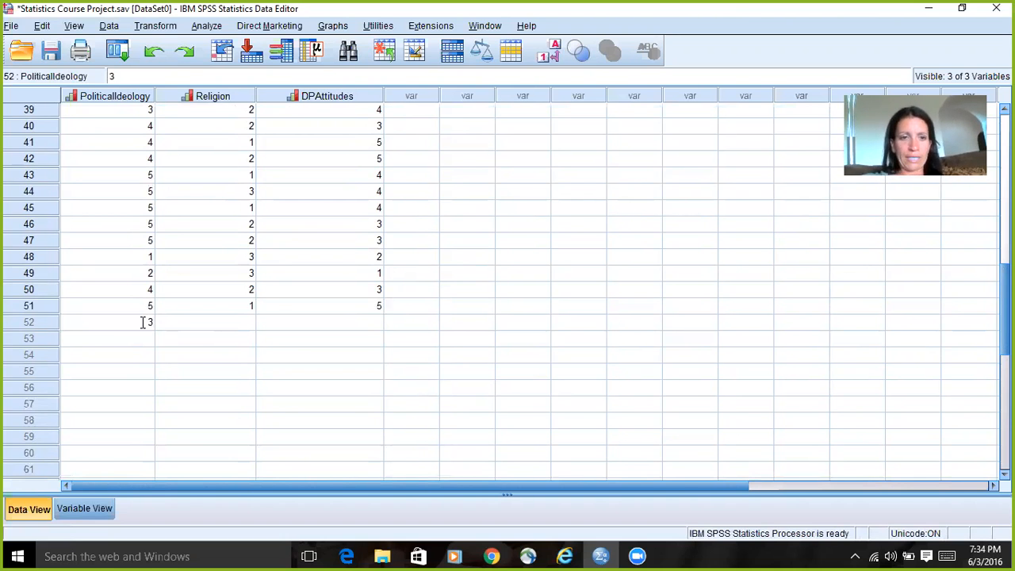
pyautogui.click(234, 322)
pyautogui.write('2')
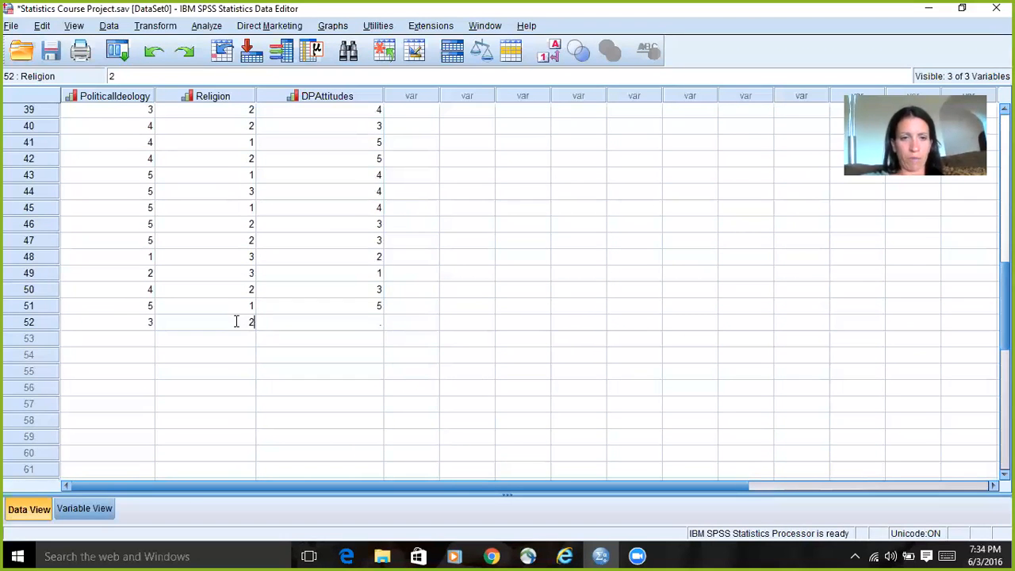
pyautogui.click(371, 323)
pyautogui.write('3')
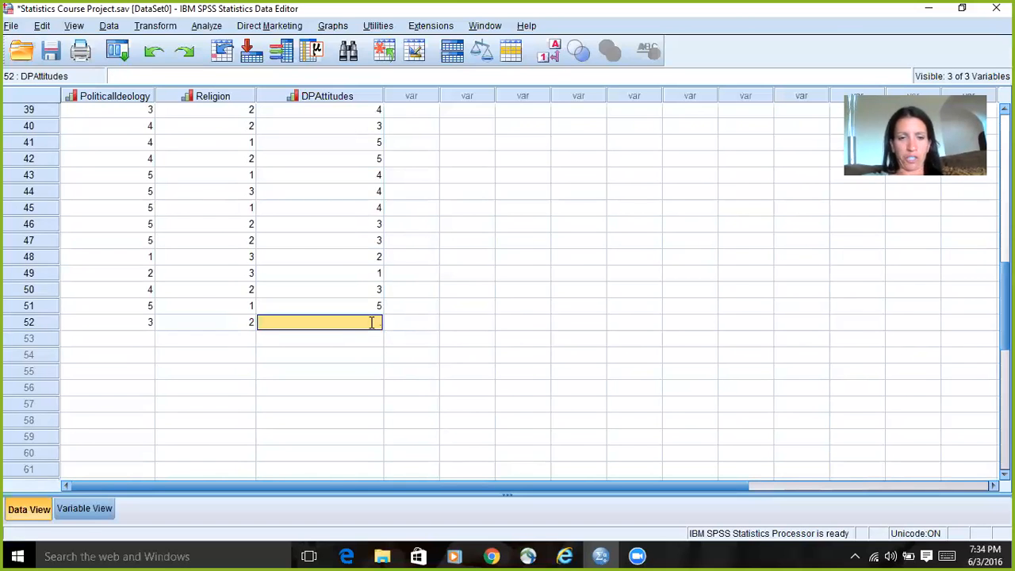
# Step: Add case 53 with PoliticalIdeology 4, Religion 2 and DPAttitudes 2
pyautogui.click(129, 342)
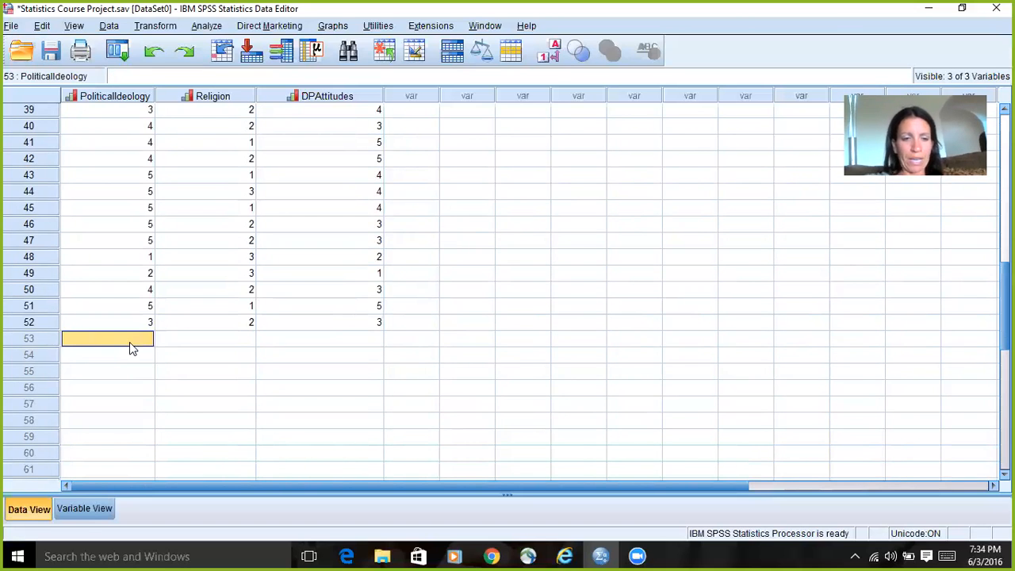
pyautogui.write('4')
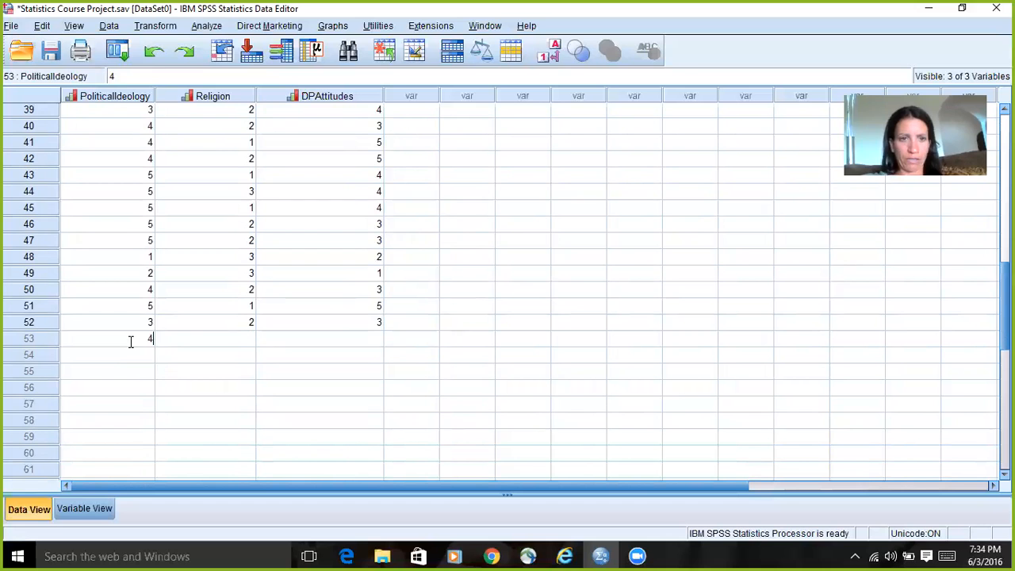
pyautogui.click(236, 342)
pyautogui.write('2')
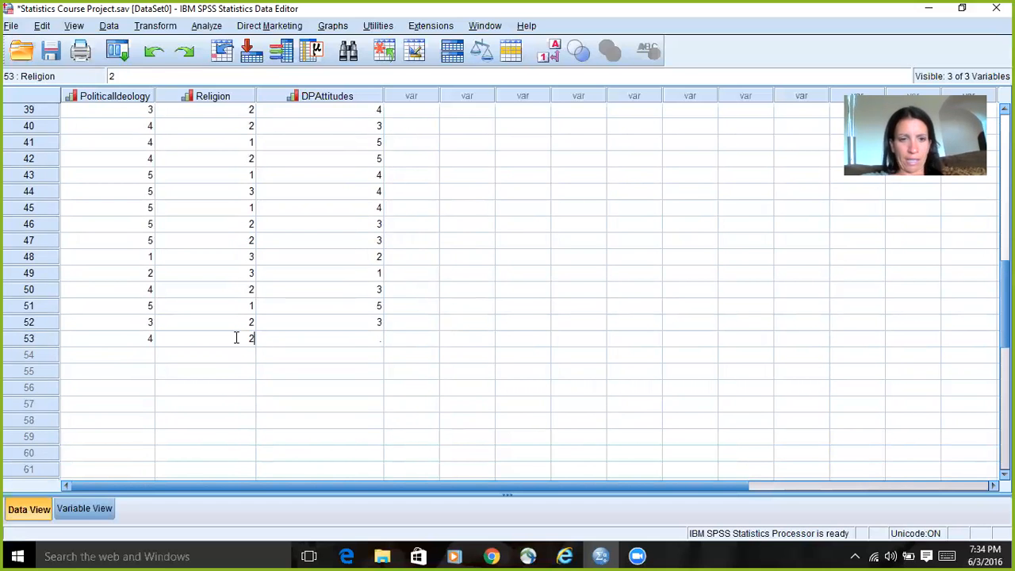
pyautogui.click(371, 339)
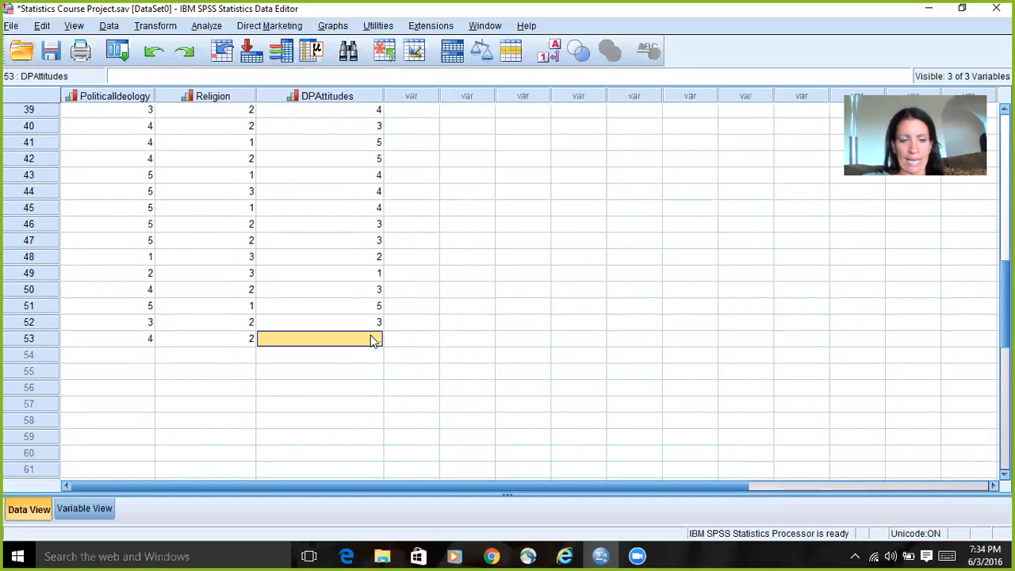
pyautogui.write('2')
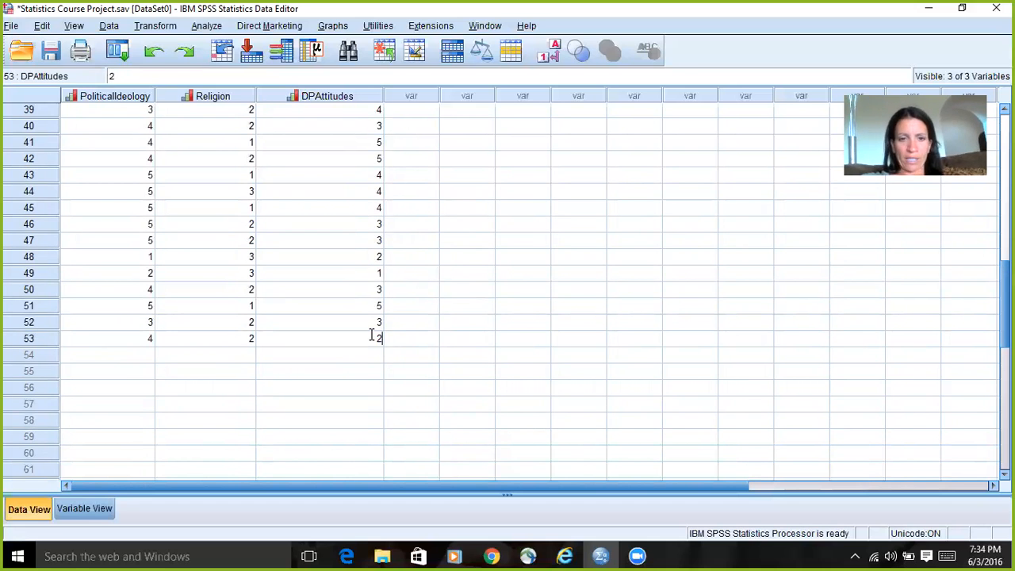
# Step: Add case 54 with PoliticalIdeology 1, Religion 3 and DPAttitudes 1
pyautogui.click(131, 355)
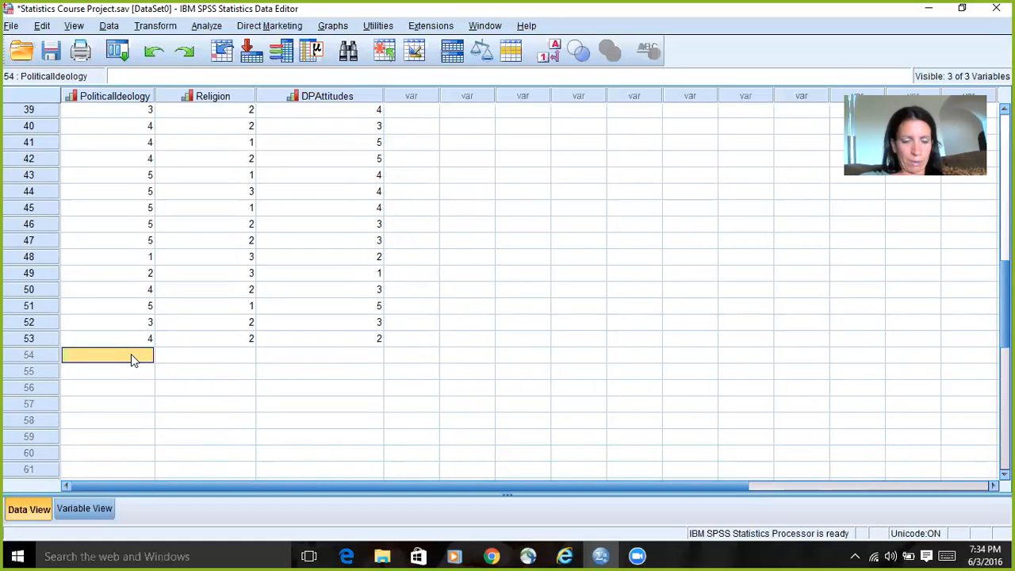
pyautogui.write('1')
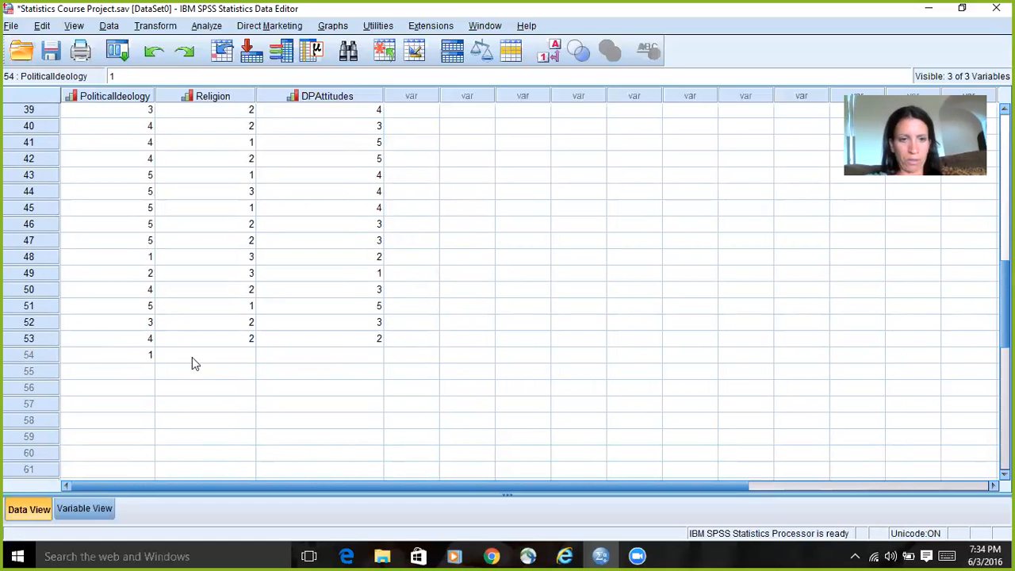
pyautogui.click(217, 356)
pyautogui.write('3')
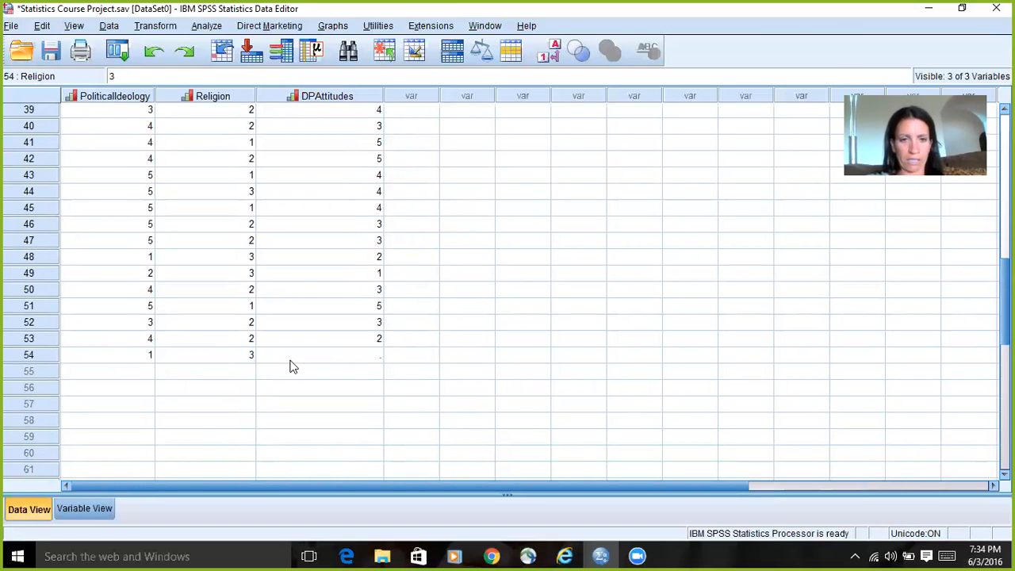
pyautogui.click(339, 359)
pyautogui.write('1')
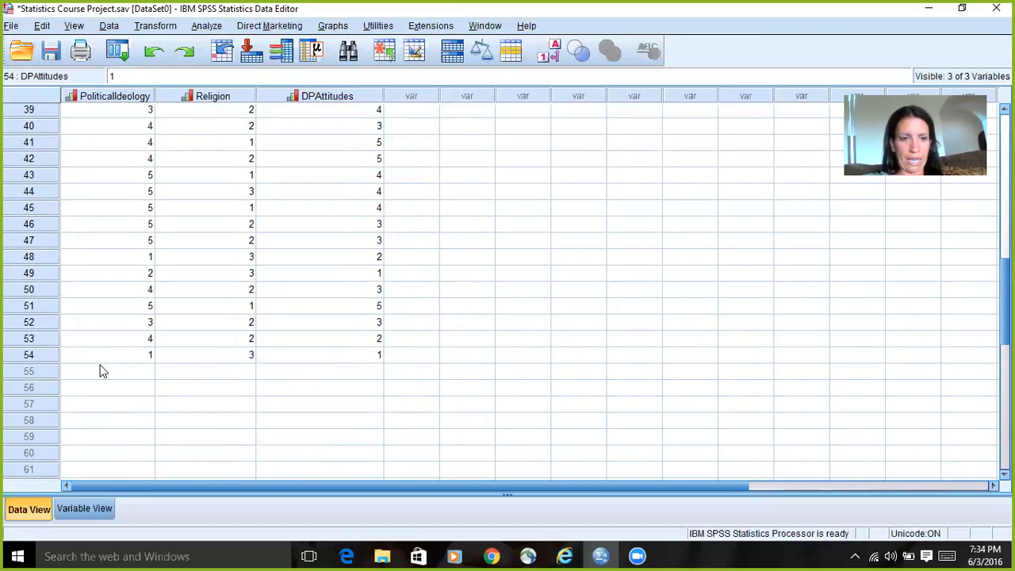
# Step: Add case 55 with PoliticalIdeology 2, Religion 3 and DPAttitudes 2
pyautogui.click(144, 372)
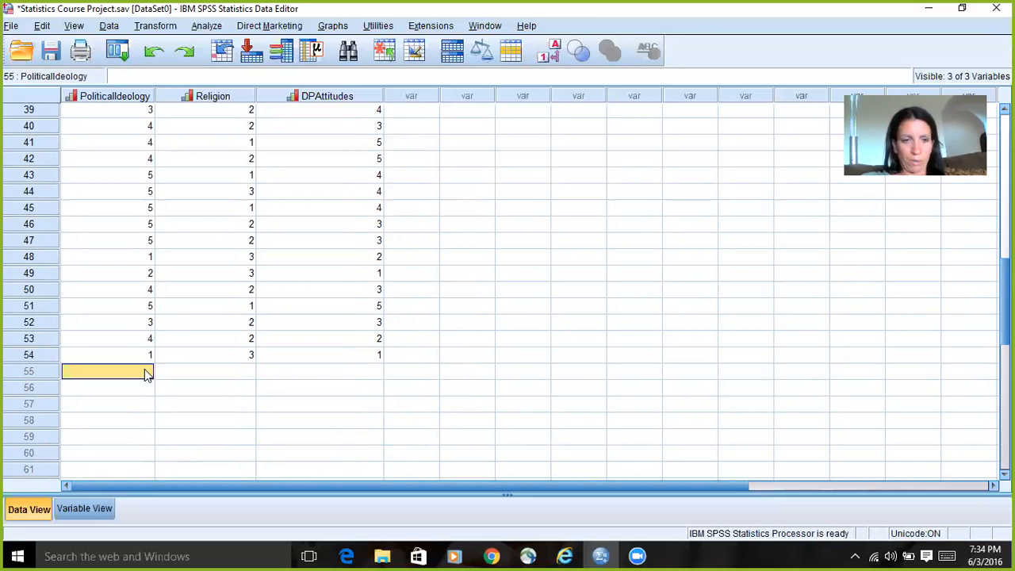
pyautogui.write('2')
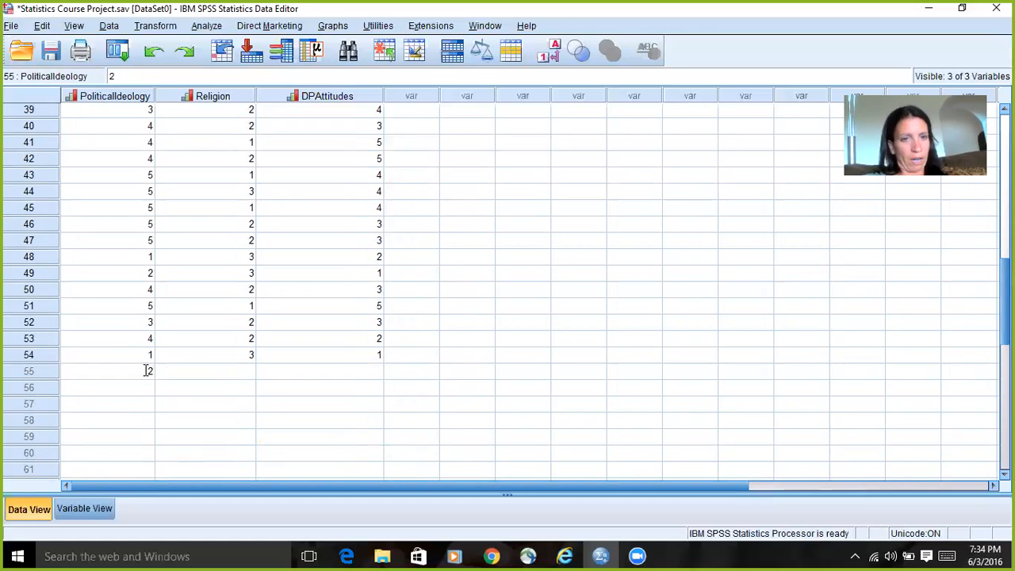
pyautogui.click(248, 372)
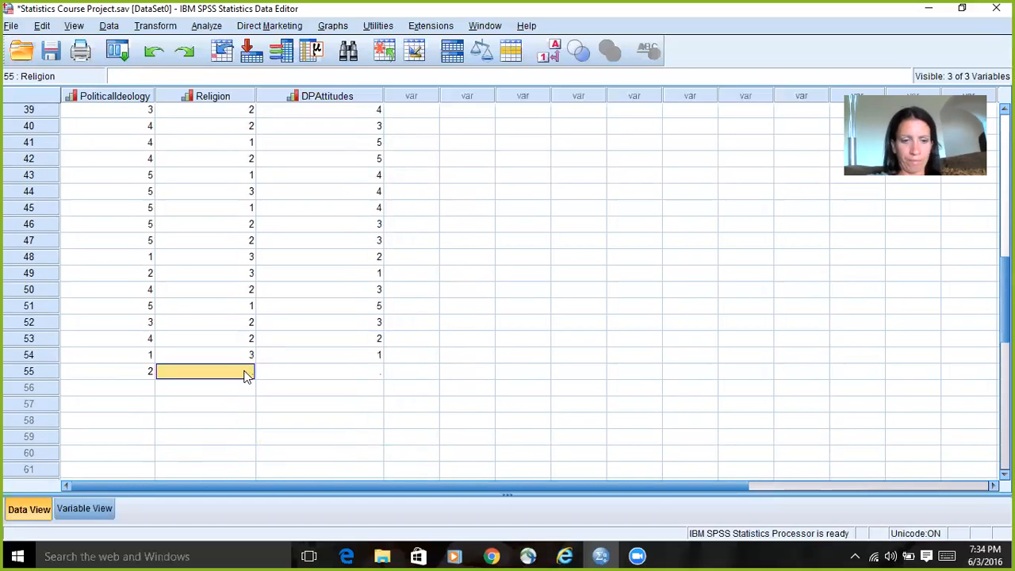
pyautogui.write('3')
pyautogui.click(378, 373)
pyautogui.write('2')
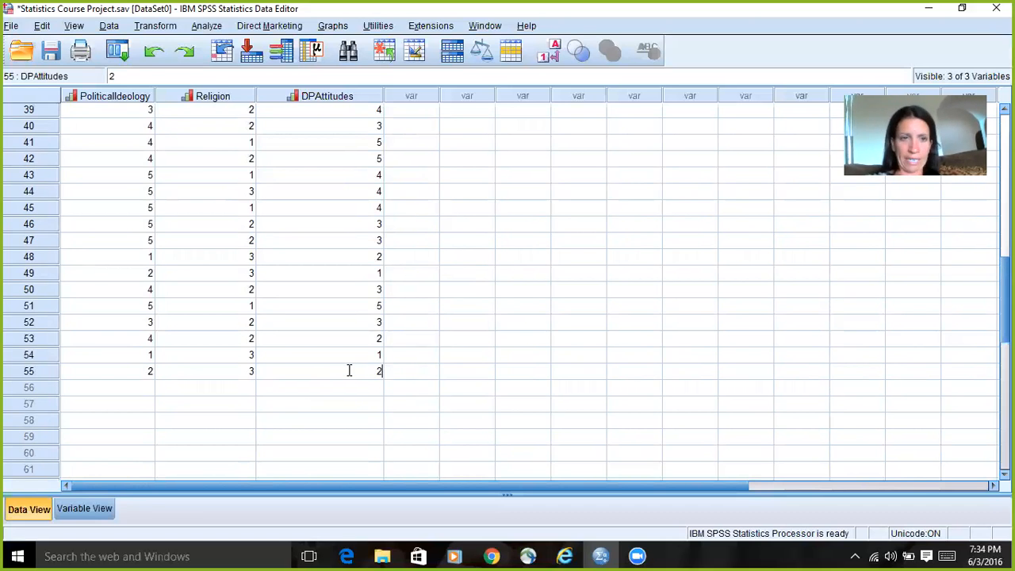
# Step: Save the dataset with the new cases and close the output viewer without saving its contents
pyautogui.click(51, 54)
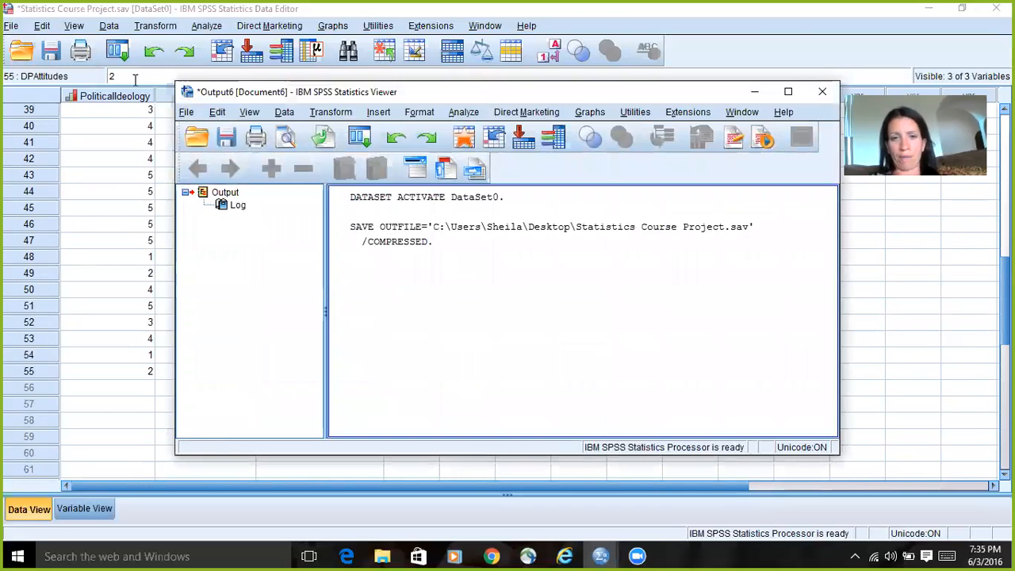
pyautogui.click(823, 93)
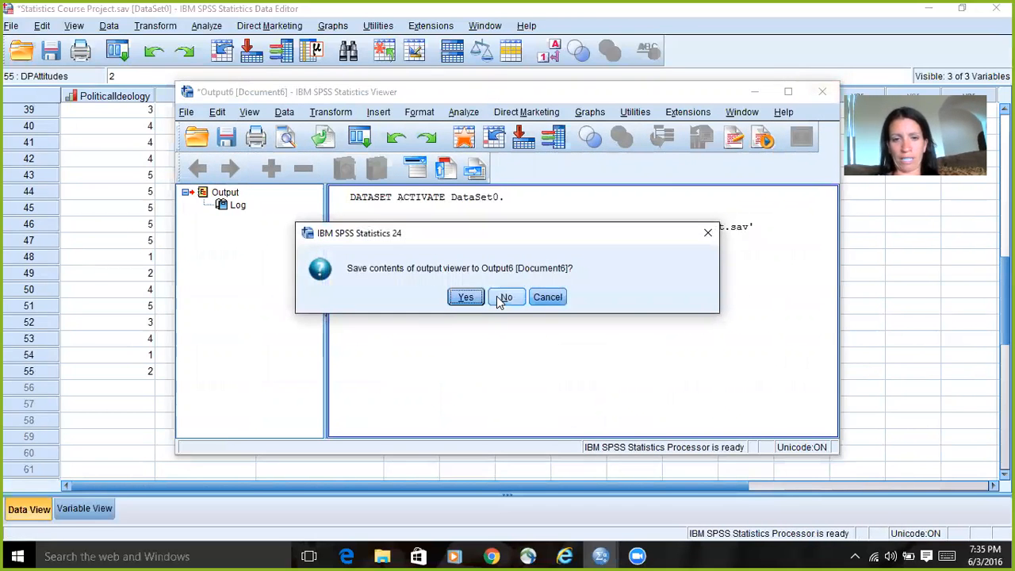
pyautogui.click(497, 296)
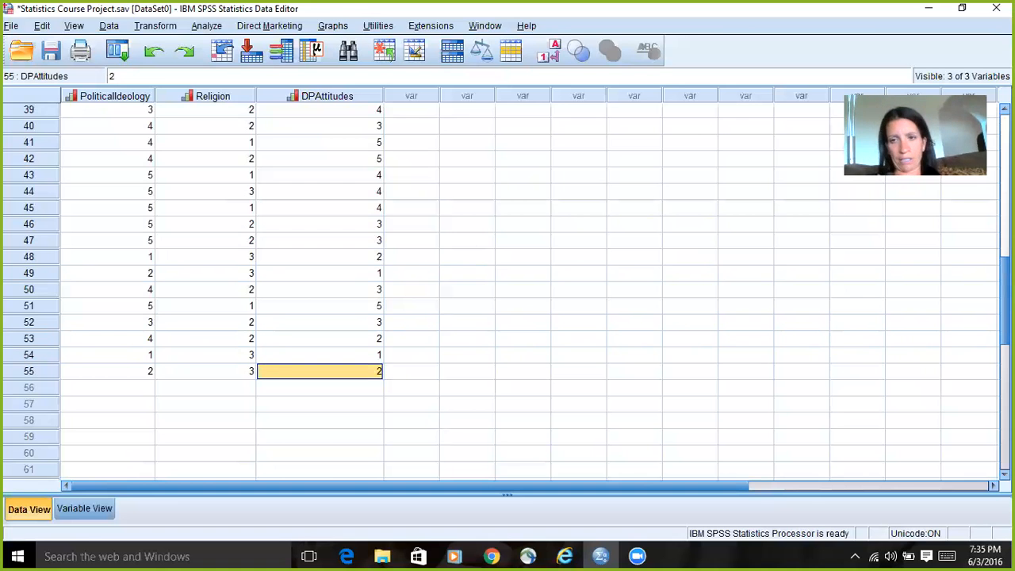
# Step: Open the Frequencies procedure for the survey data
pyautogui.scroll(13, 507, 293)
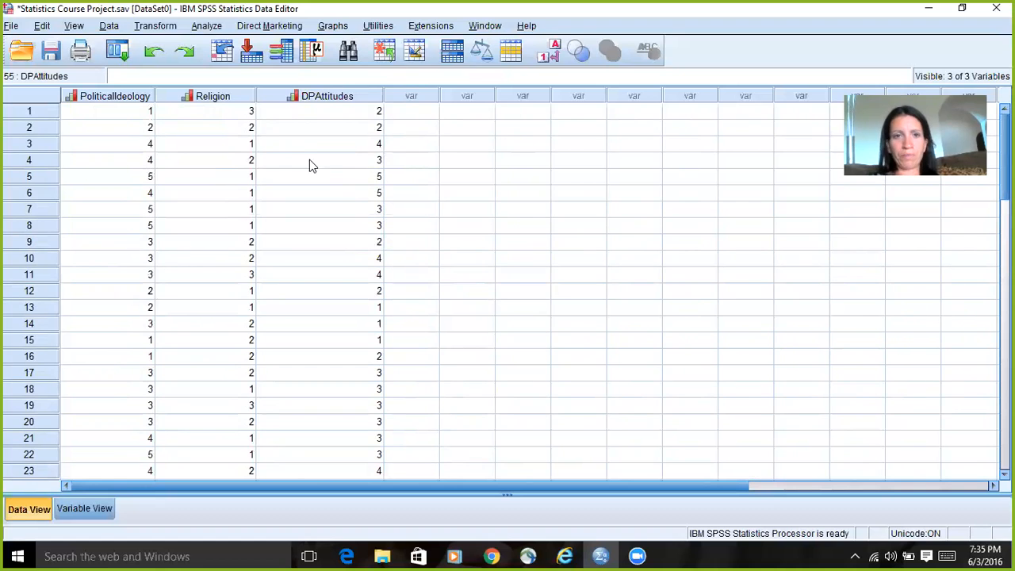
pyautogui.click(207, 26)
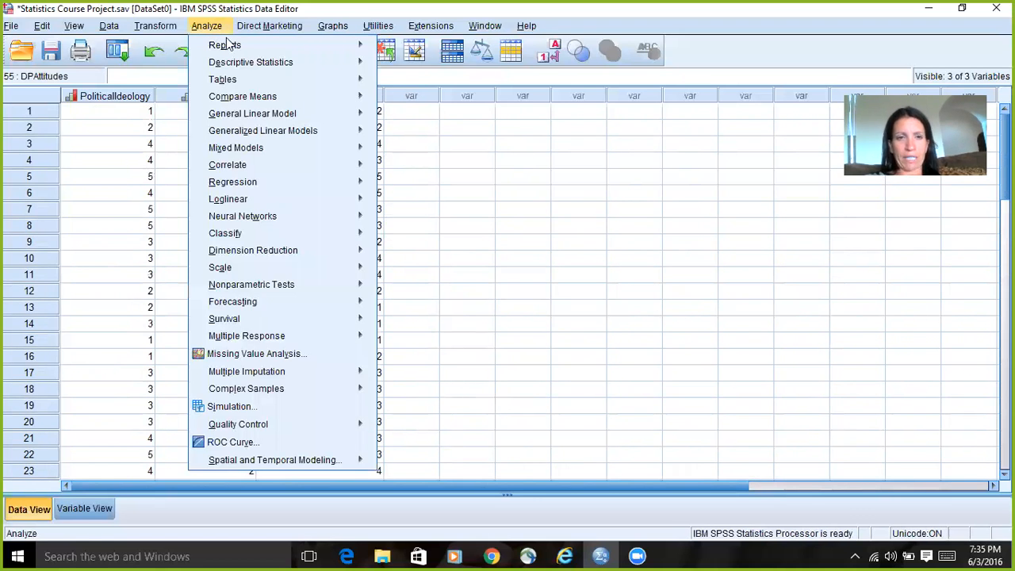
pyautogui.moveTo(246, 69)
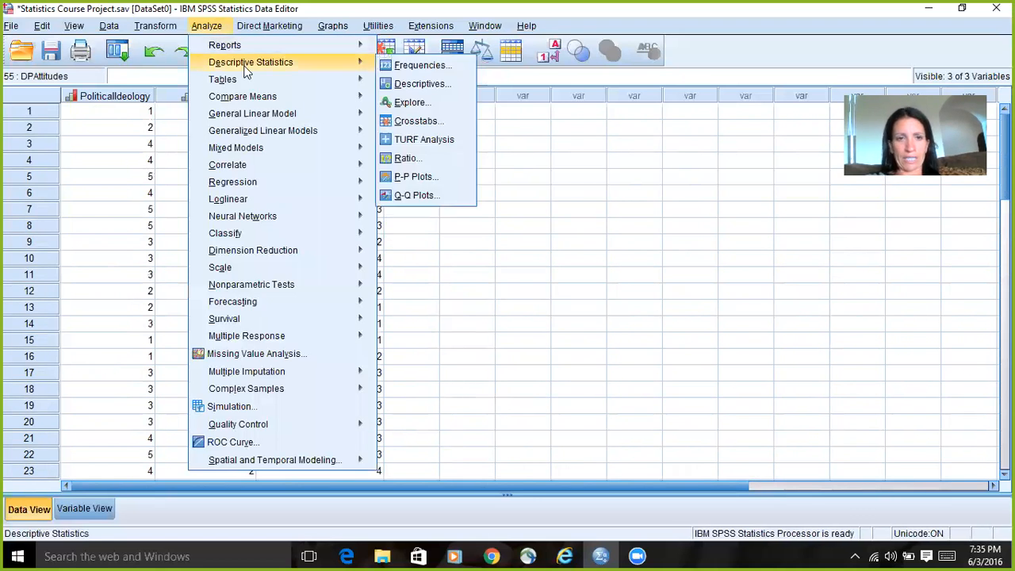
pyautogui.click(419, 69)
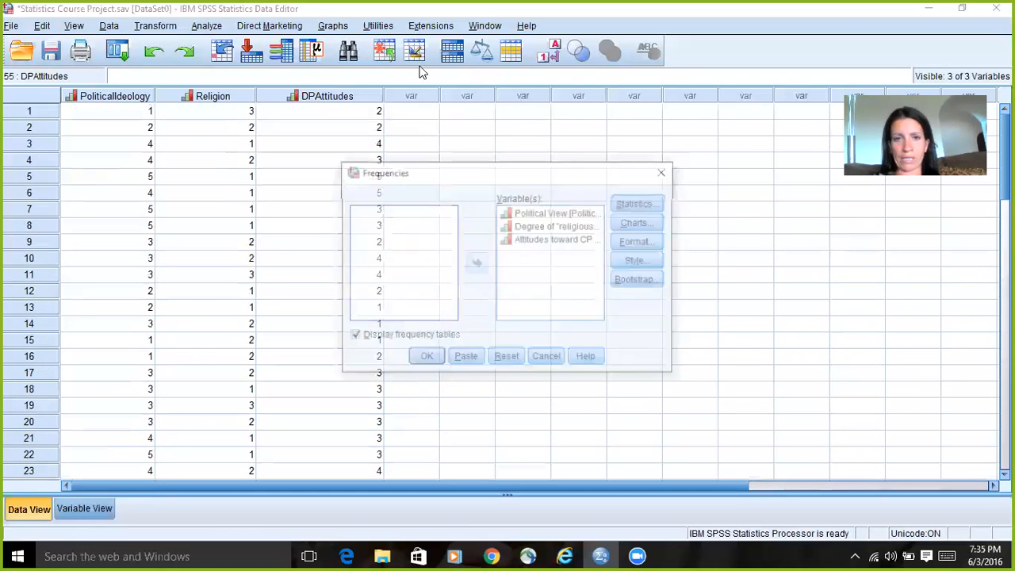
# Step: Remove Political View, Degree of "religiousness" and Attitudes toward CP from the variables to analyze
pyautogui.click(530, 213)
pyautogui.click(476, 263)
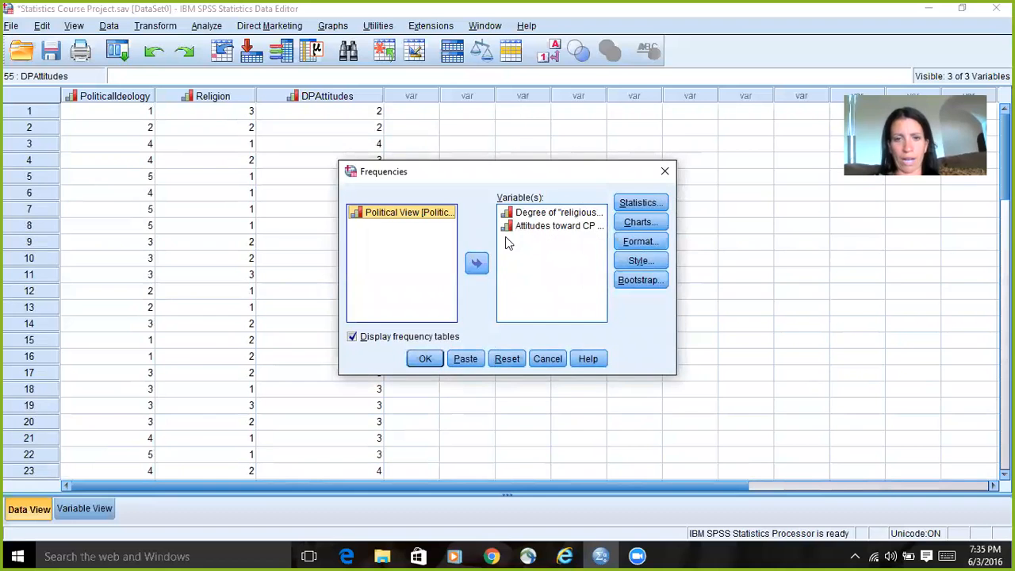
pyautogui.click(530, 214)
pyautogui.click(477, 264)
pyautogui.click(537, 215)
pyautogui.click(476, 265)
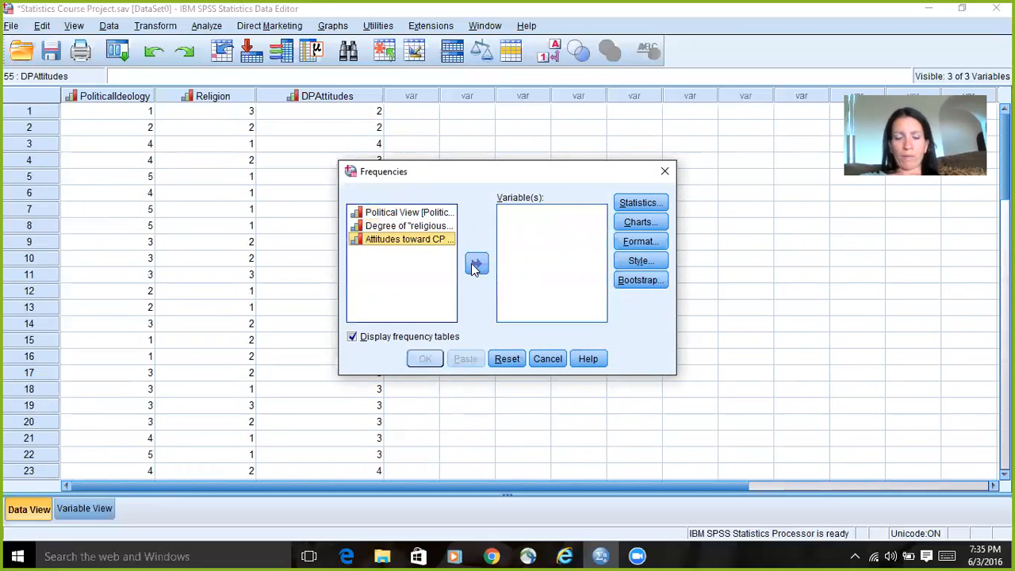
# Step: Add Political View, Degree of "religiousness" and Attitudes toward CP to the Frequencies analysis and run it with frequency tables
pyautogui.click(389, 214)
pyautogui.click(476, 265)
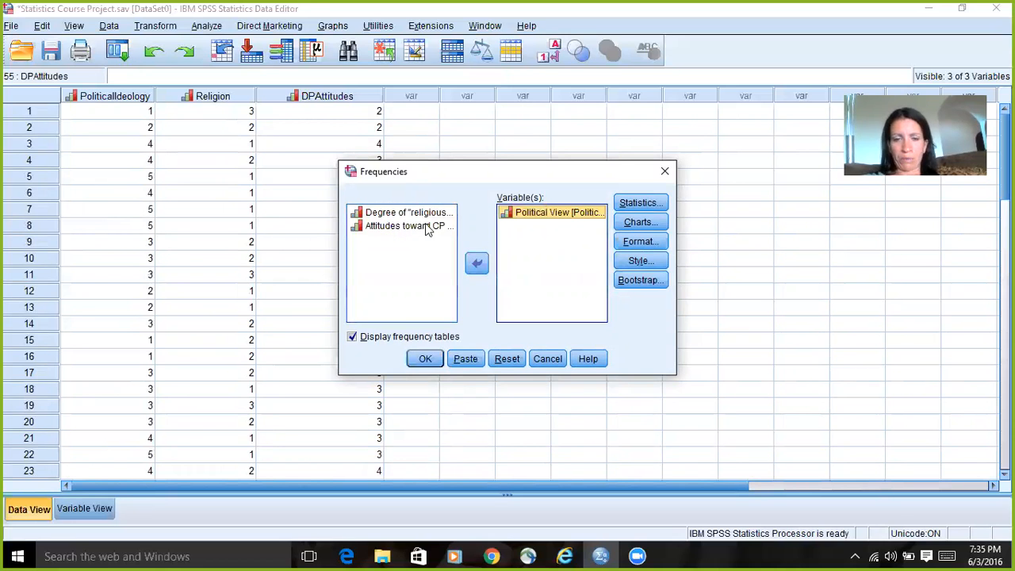
pyautogui.click(417, 214)
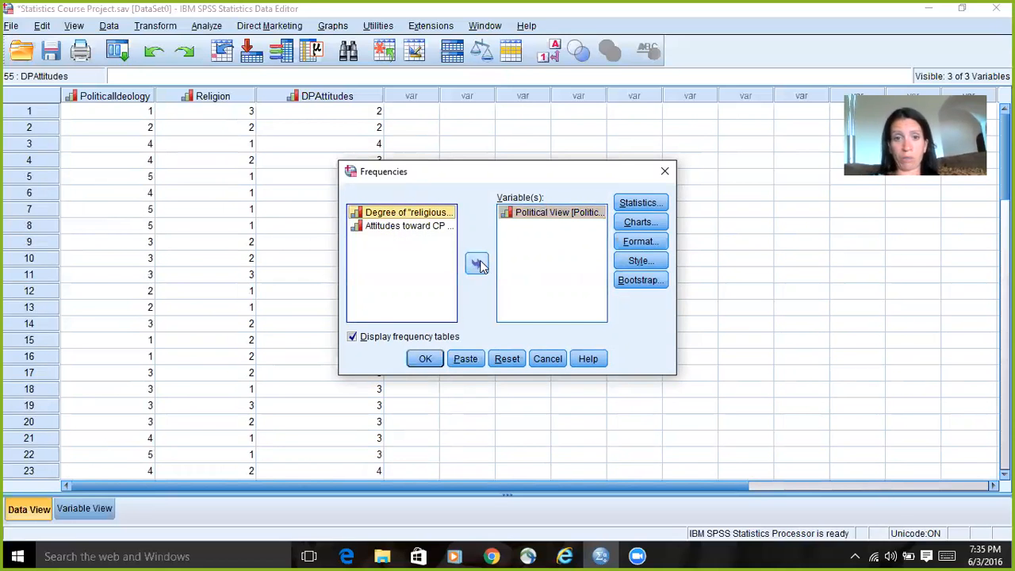
pyautogui.click(477, 265)
pyautogui.click(407, 216)
pyautogui.click(474, 266)
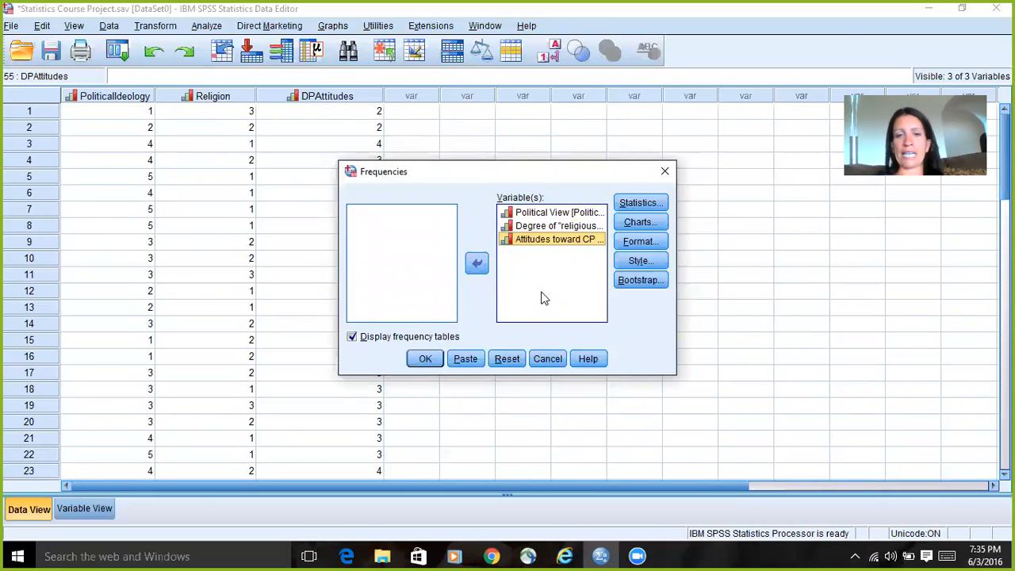
pyautogui.click(424, 359)
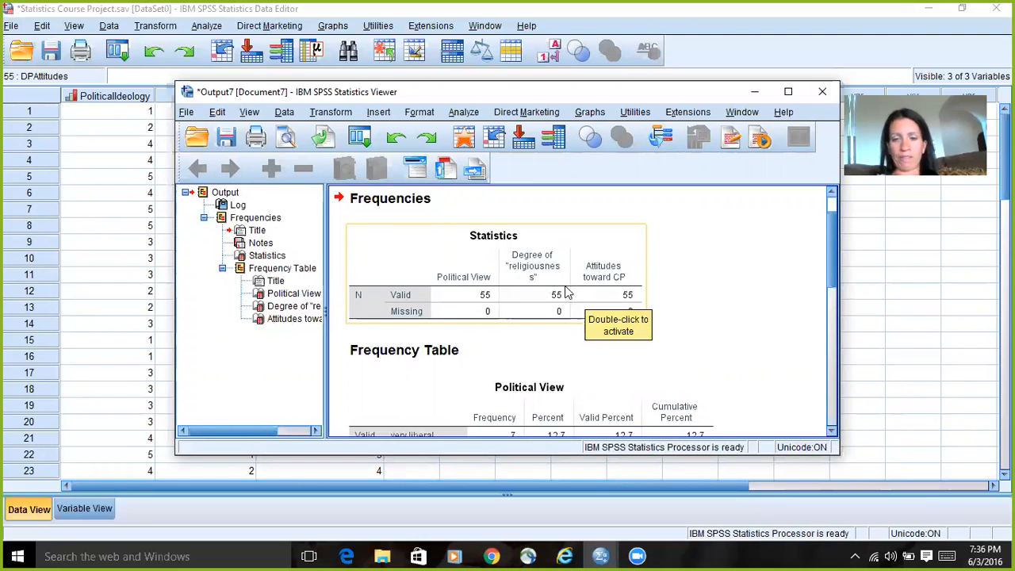
# Step: Examine the frequency tables of all three variables for invalid codes, and close the output without saving it
pyautogui.click(831, 432)
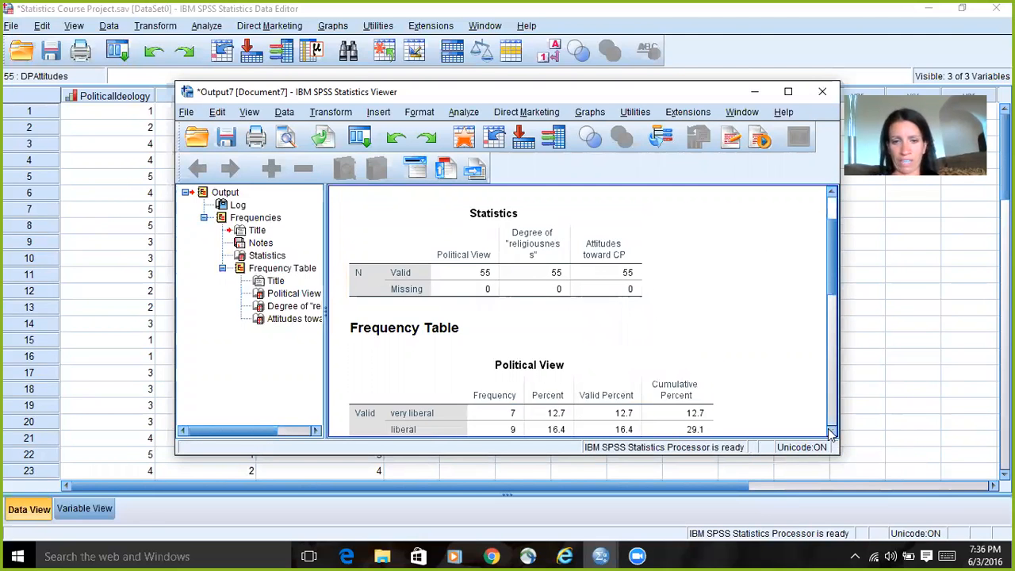
pyautogui.click(831, 431)
pyautogui.click(831, 432)
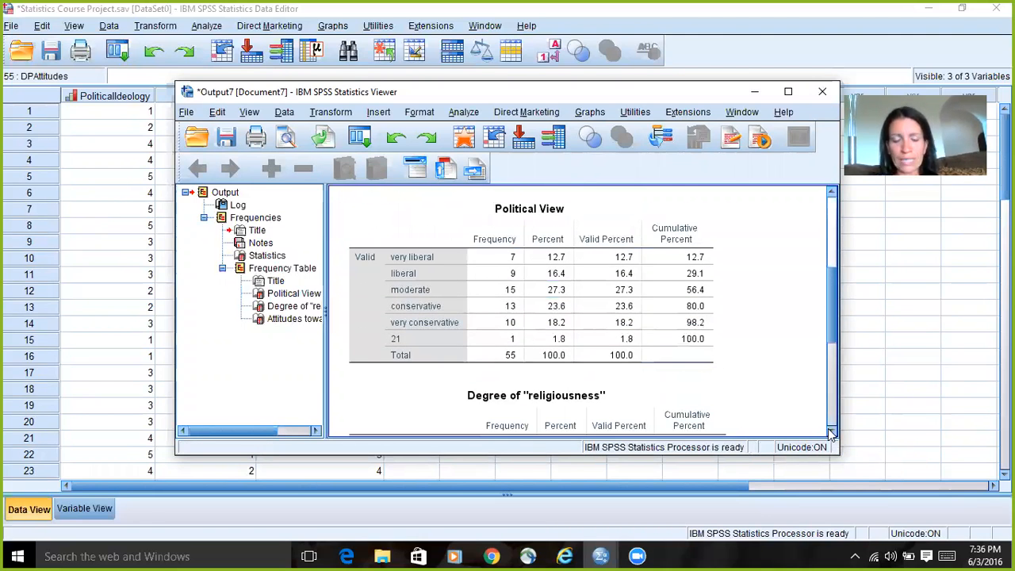
pyautogui.click(503, 228)
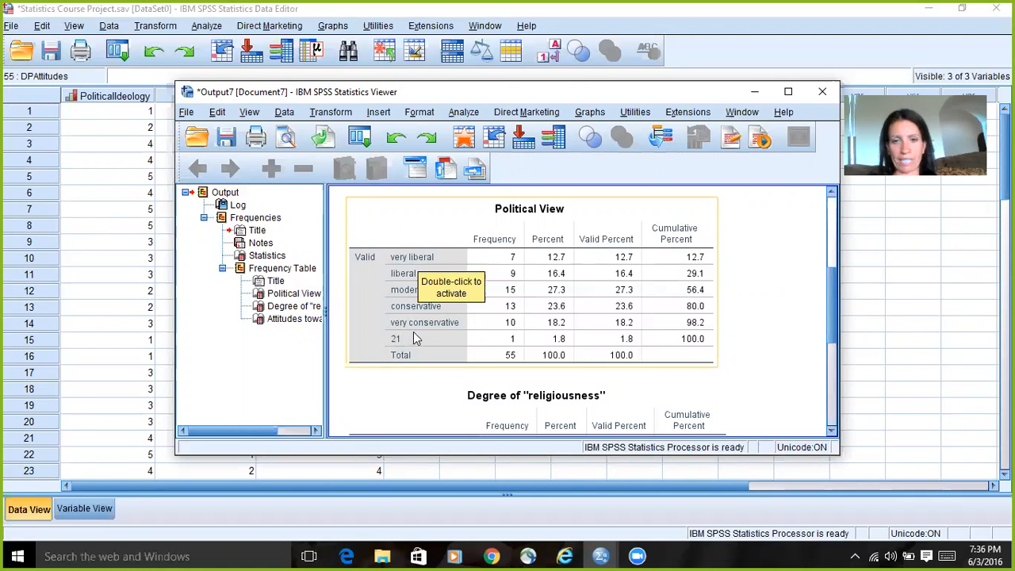
pyautogui.click(831, 435)
pyautogui.click(831, 435)
pyautogui.click(831, 435)
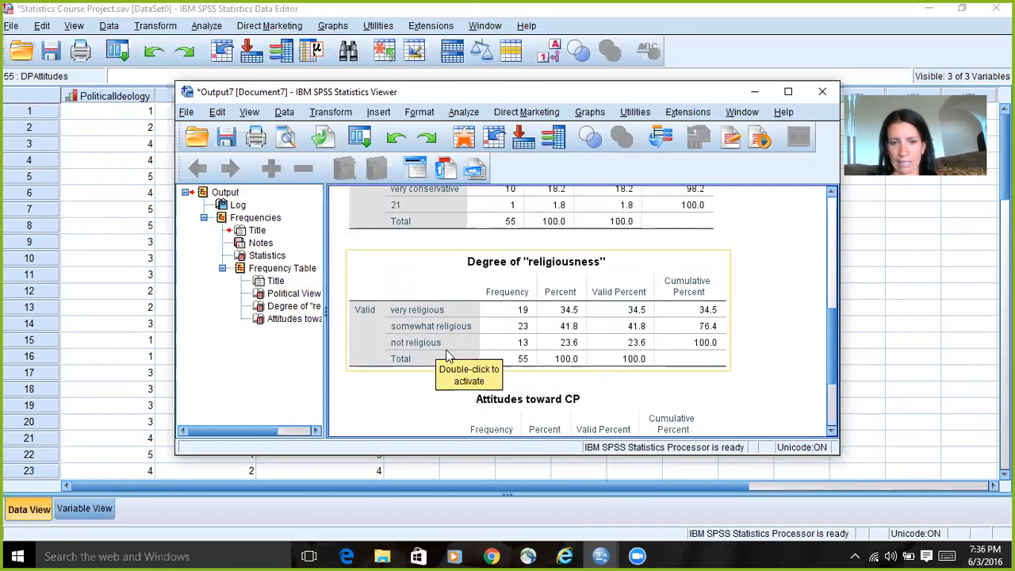
pyautogui.click(831, 432)
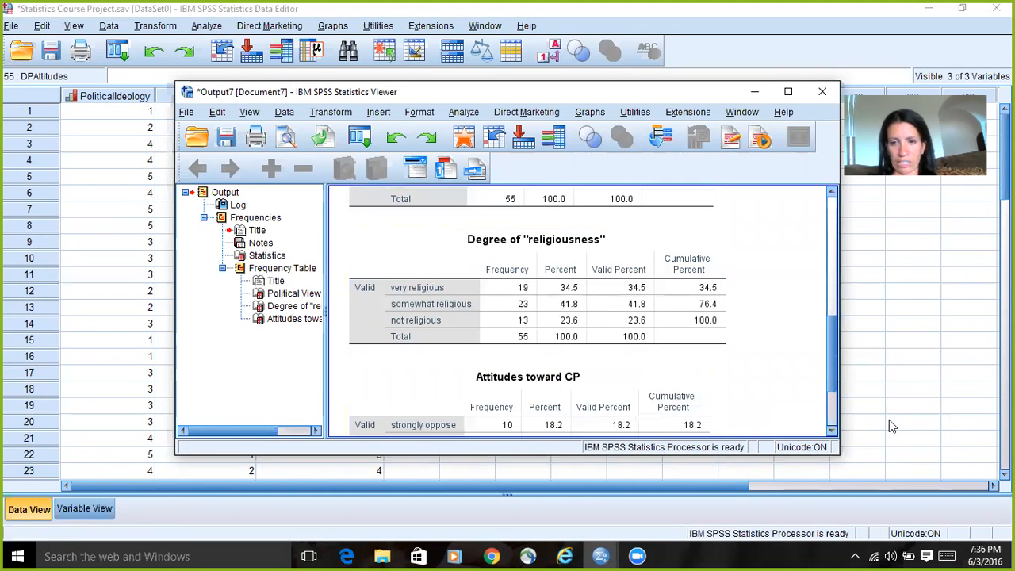
pyautogui.click(831, 432)
pyautogui.click(832, 432)
pyautogui.click(831, 432)
pyautogui.click(831, 432)
pyautogui.click(831, 432)
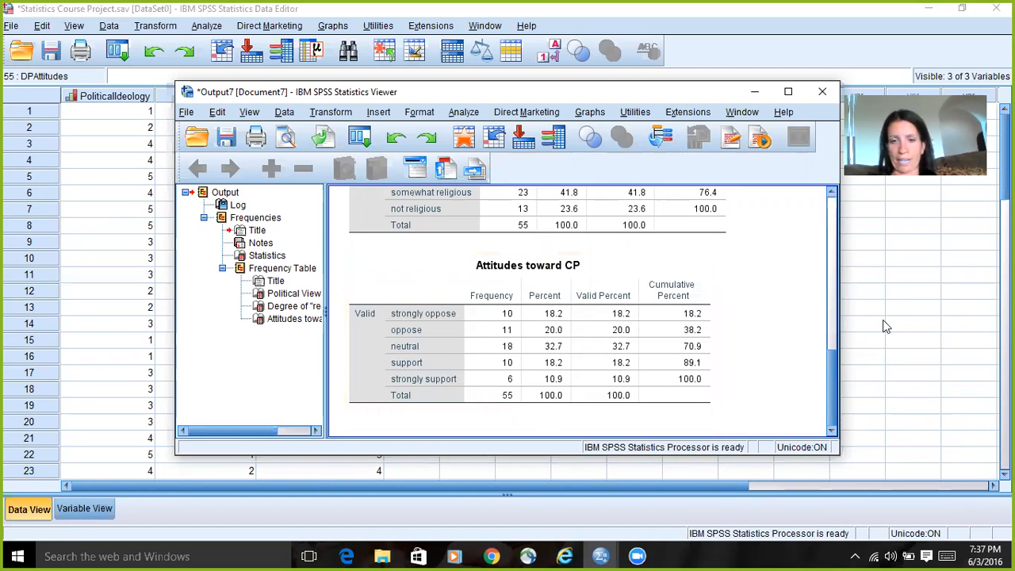
pyautogui.moveTo(831, 362); pyautogui.dragTo(833, 293)
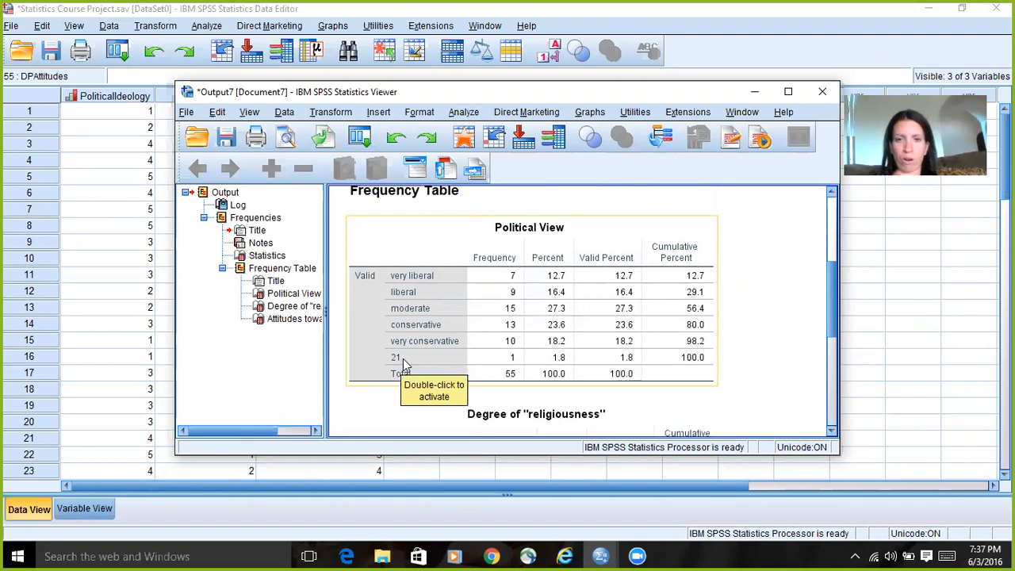
pyautogui.click(829, 94)
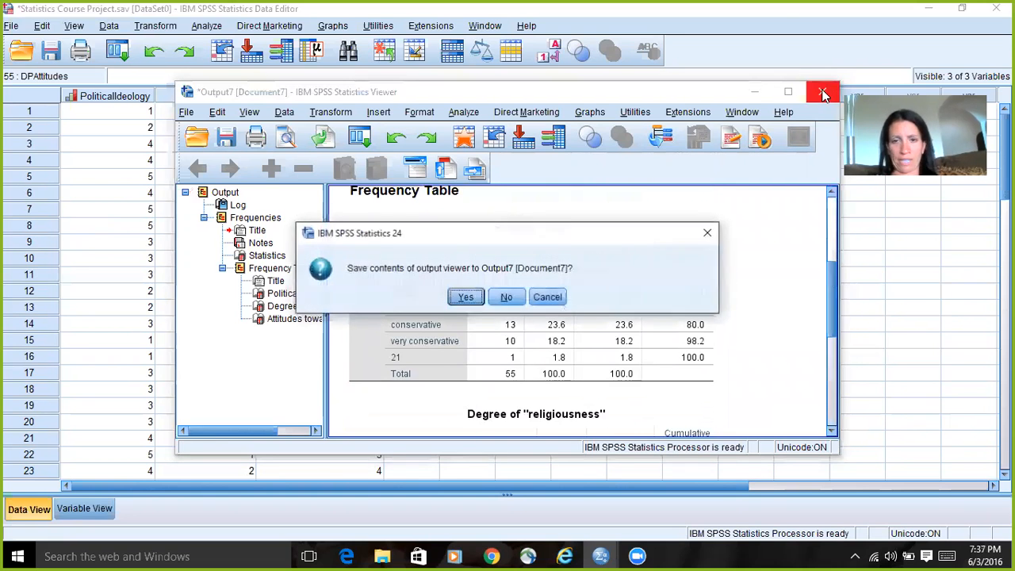
pyautogui.click(510, 299)
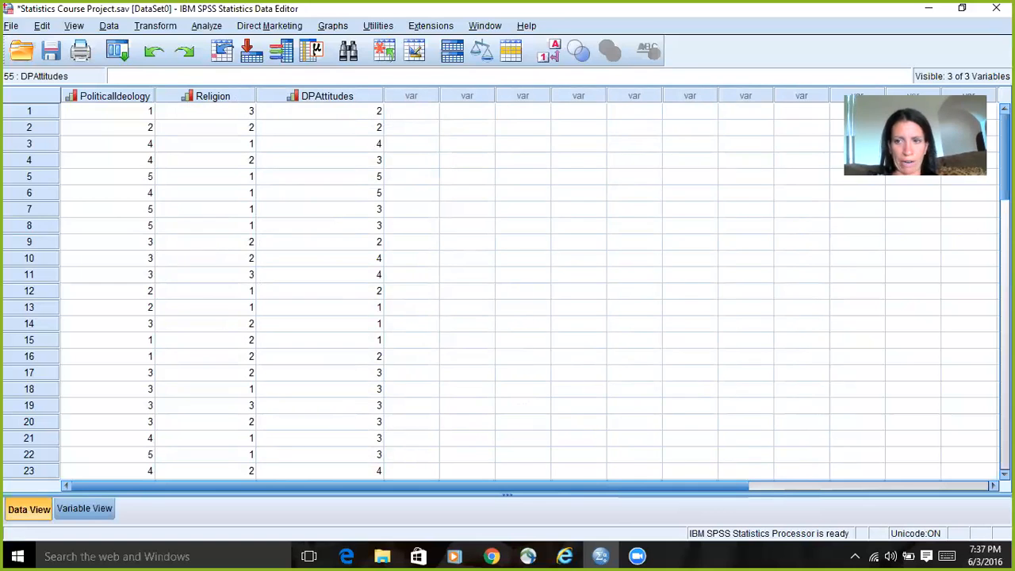
# Step: Locate case 34 in the data and correct its PoliticalIdeology value to 2
pyautogui.scroll(-9, 235, 341)
pyautogui.scroll(1, 235, 341)
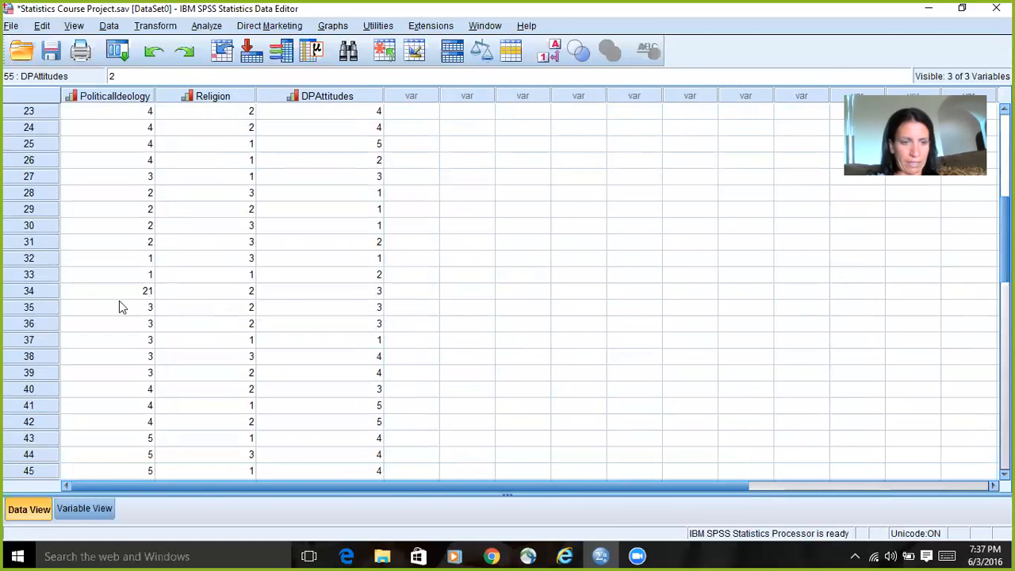
pyautogui.click(150, 292)
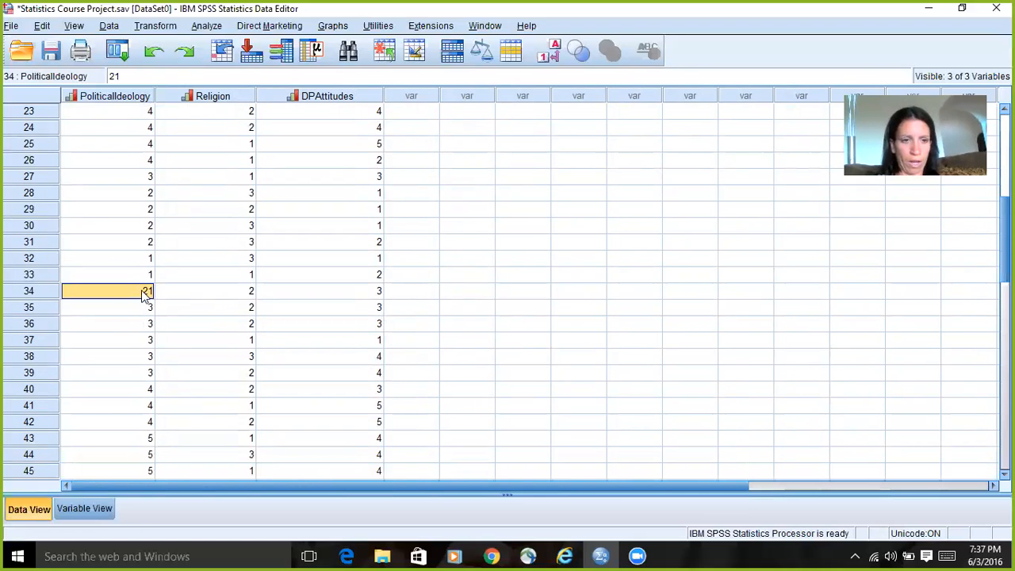
pyautogui.doubleClick(152, 291)
pyautogui.press('BackSpace')
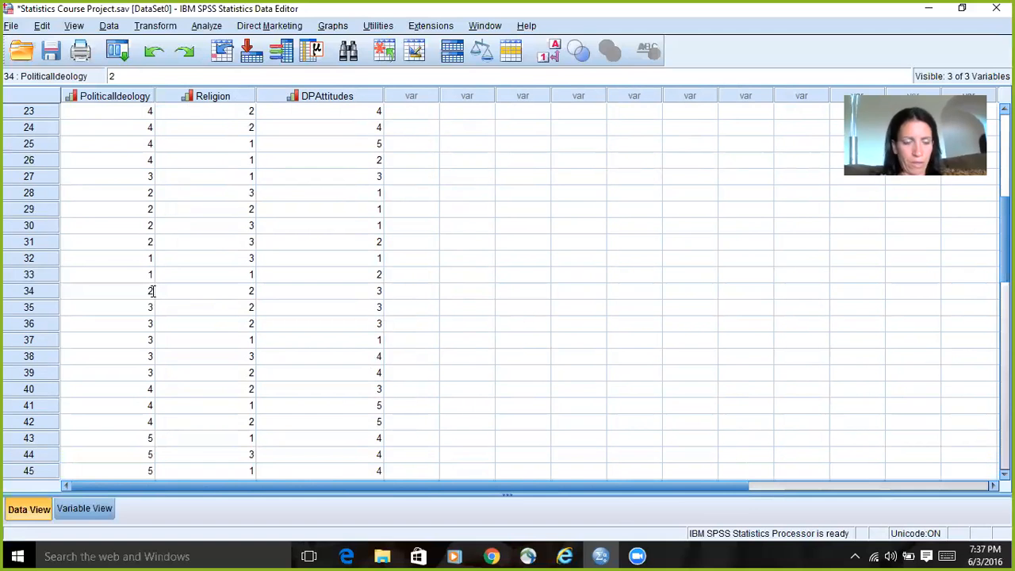
# Step: Save the corrected dataset and discard the log output that opens with it
pyautogui.click(51, 51)
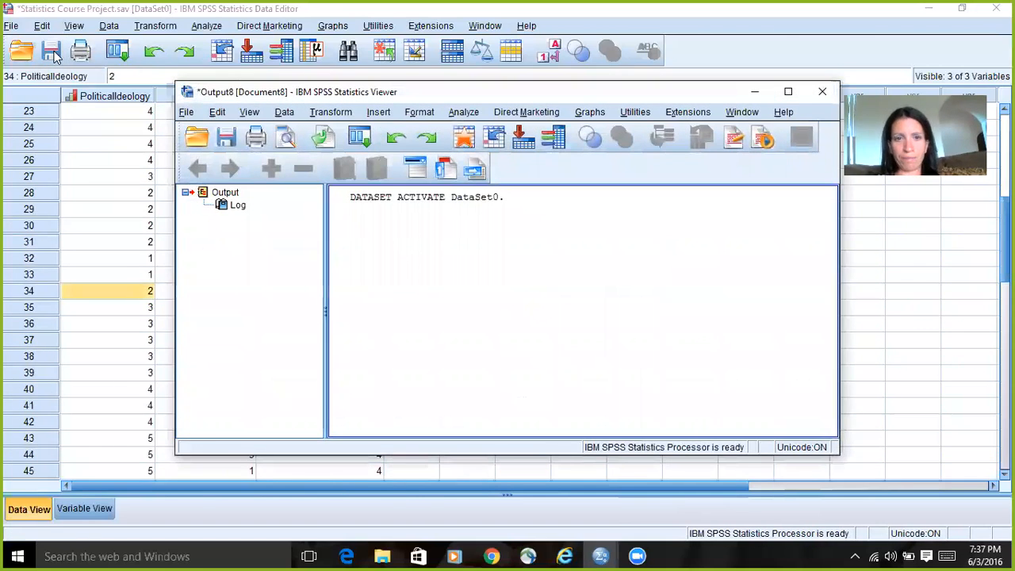
pyautogui.click(823, 92)
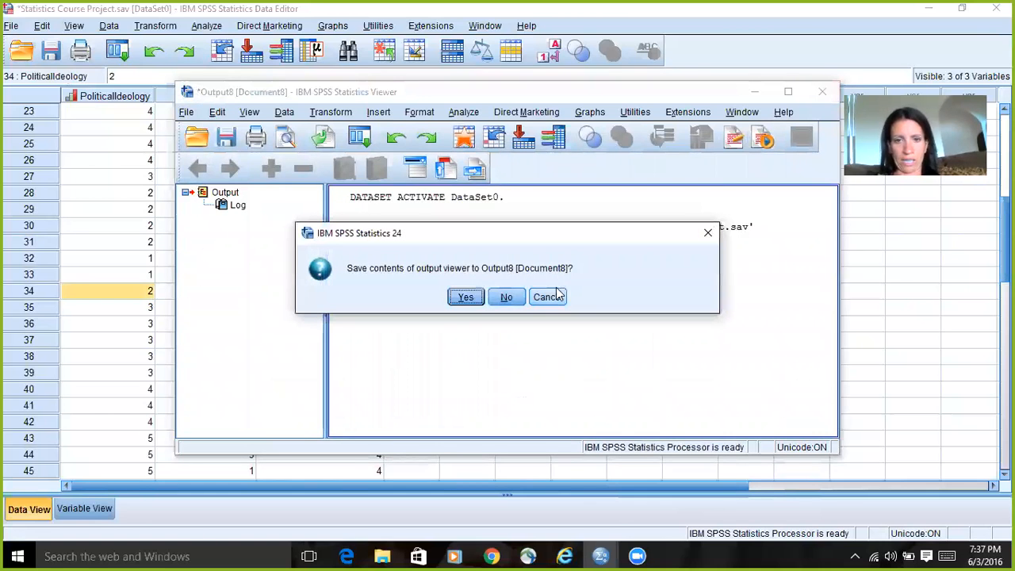
pyautogui.click(508, 296)
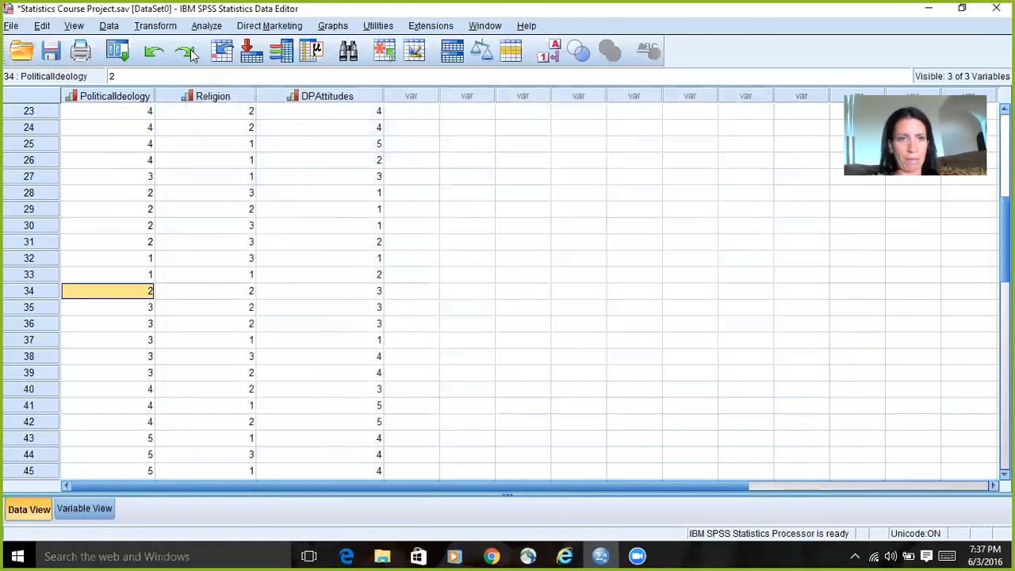
# Step: Rerun Frequencies for the same three variables and check the Political View table for invalid codes
pyautogui.click(208, 26)
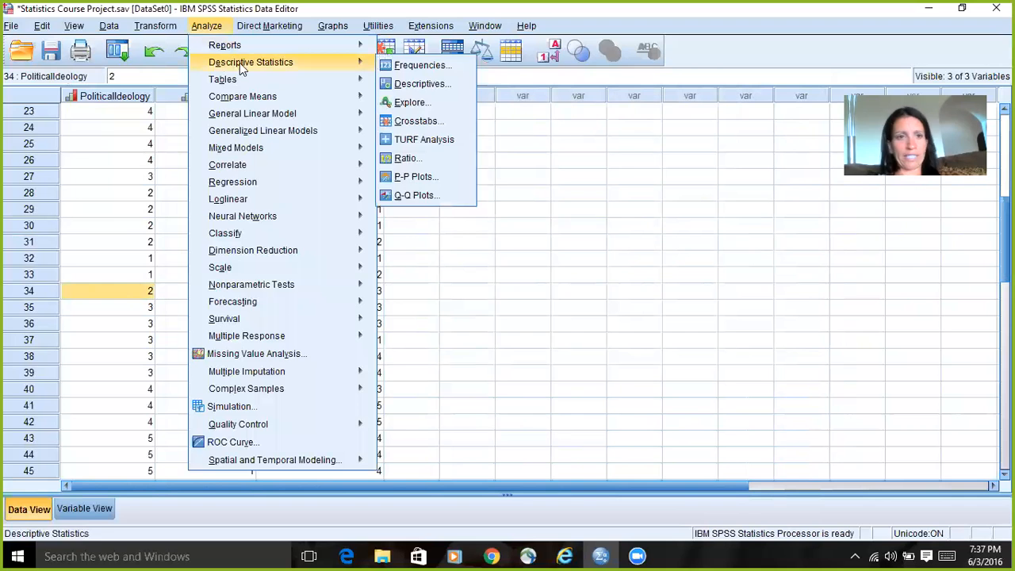
pyautogui.moveTo(373, 76)
pyautogui.moveTo(318, 62)
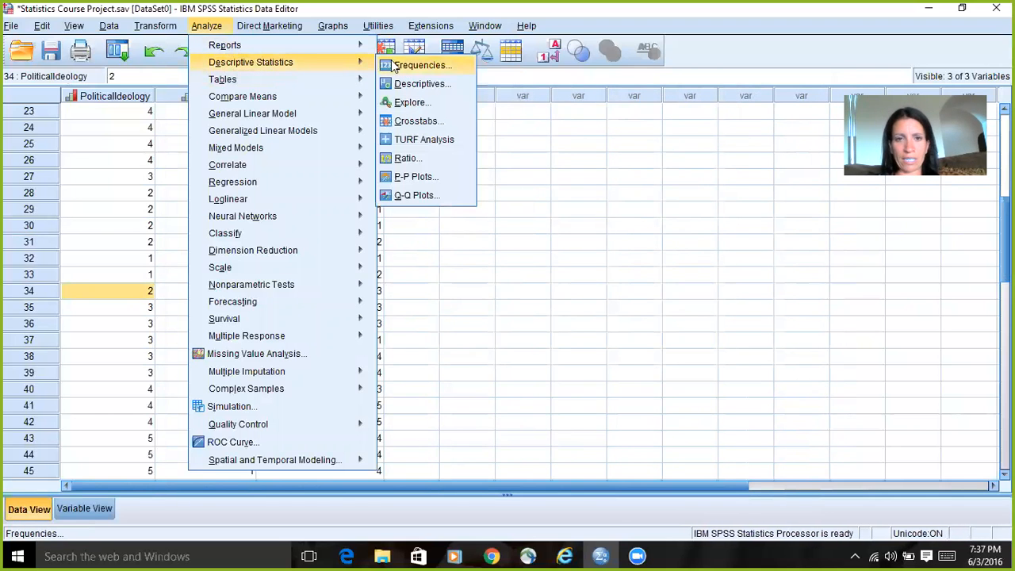
pyautogui.click(413, 66)
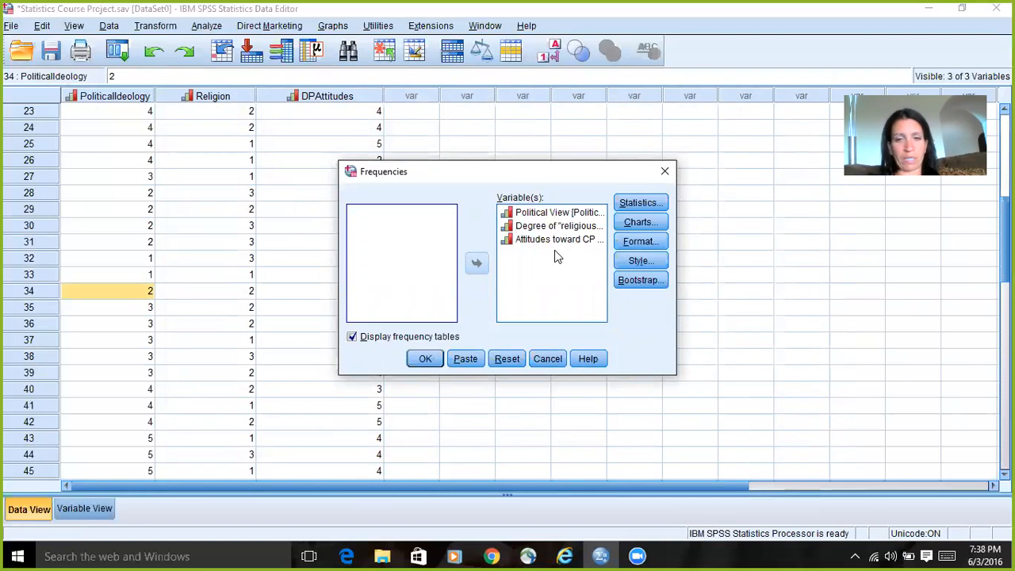
pyautogui.click(432, 360)
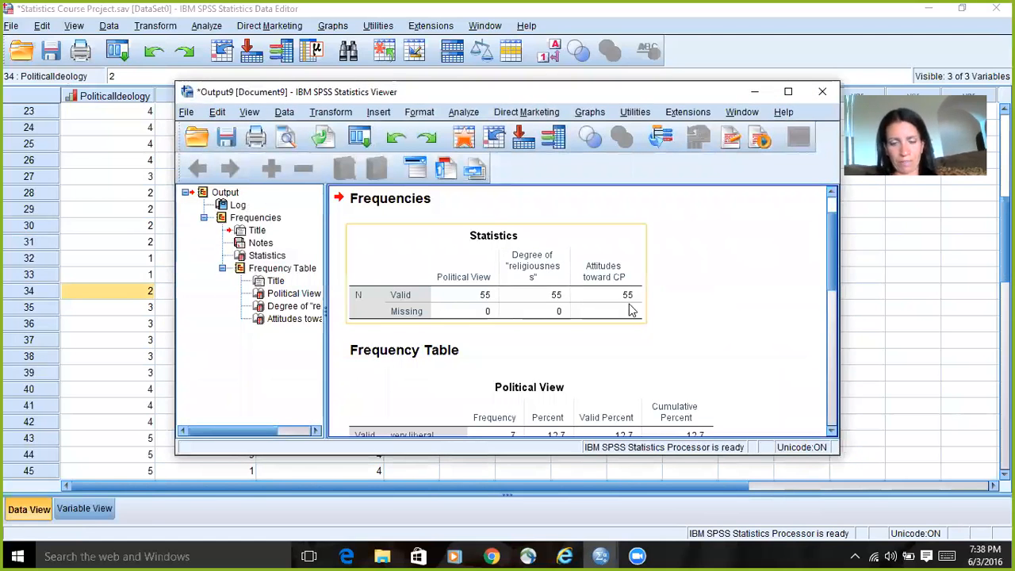
pyautogui.moveTo(831, 238); pyautogui.dragTo(835, 295)
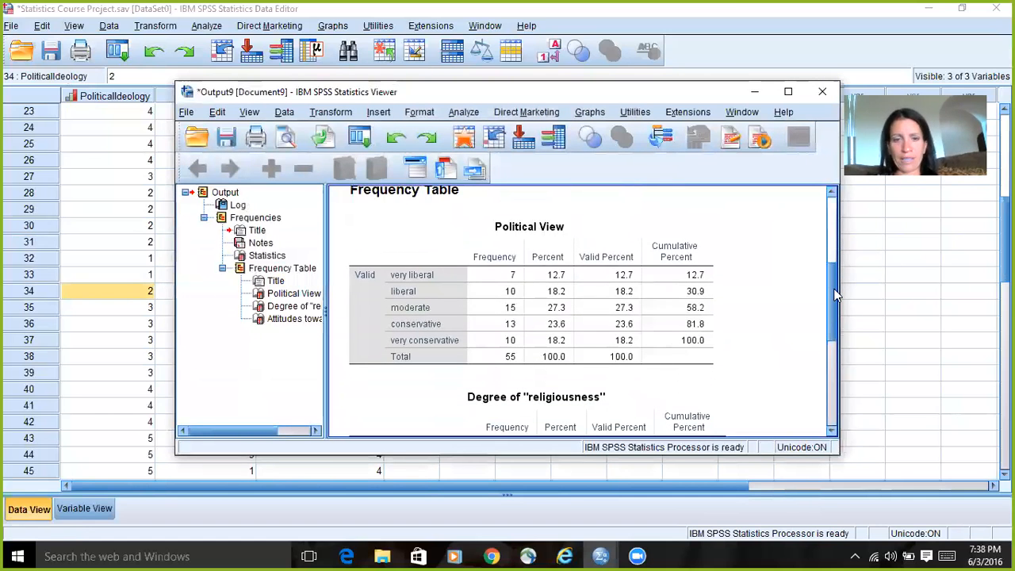
pyautogui.click(509, 226)
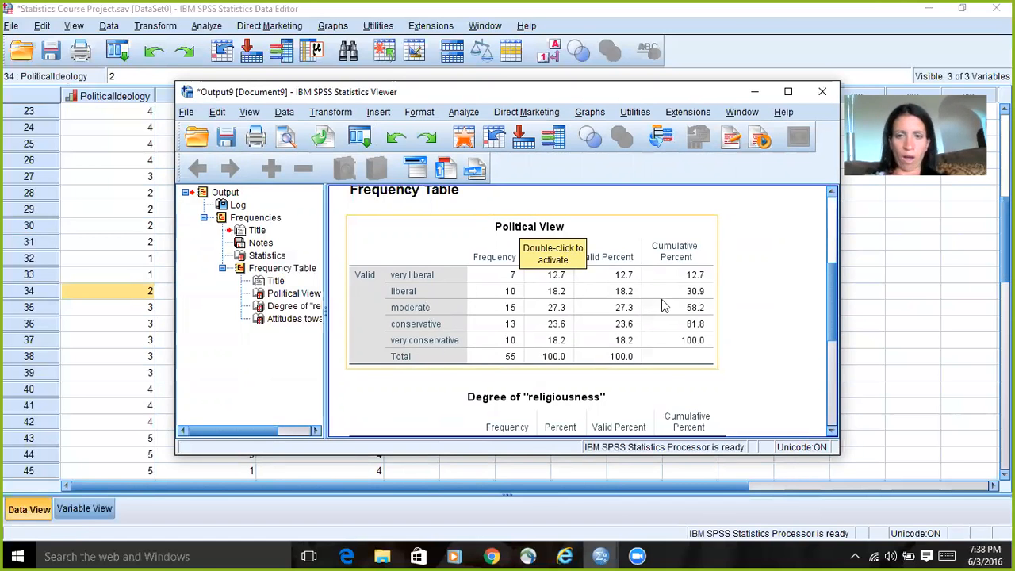
pyautogui.moveTo(831, 303); pyautogui.dragTo(831, 231)
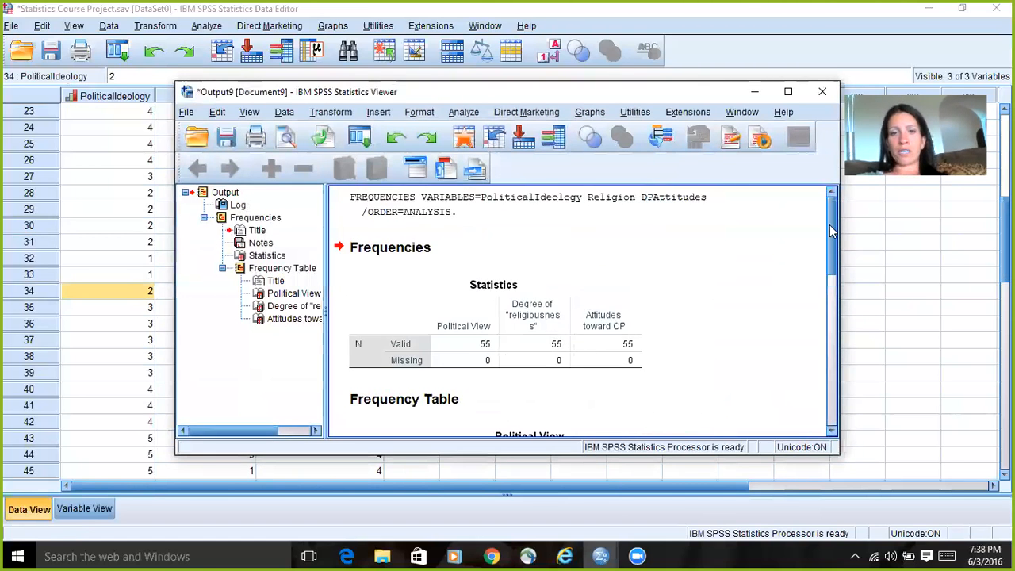
# Step: Save the frequency output to the Desktop as the viewer file 160602 Clean Data Frequencies, and close its window
pyautogui.click(185, 112)
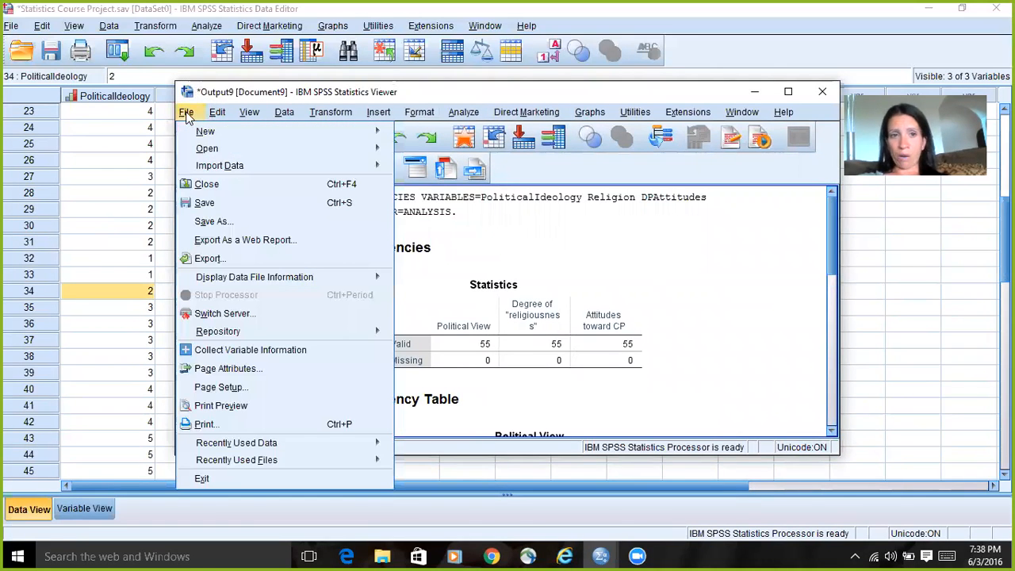
pyautogui.click(235, 221)
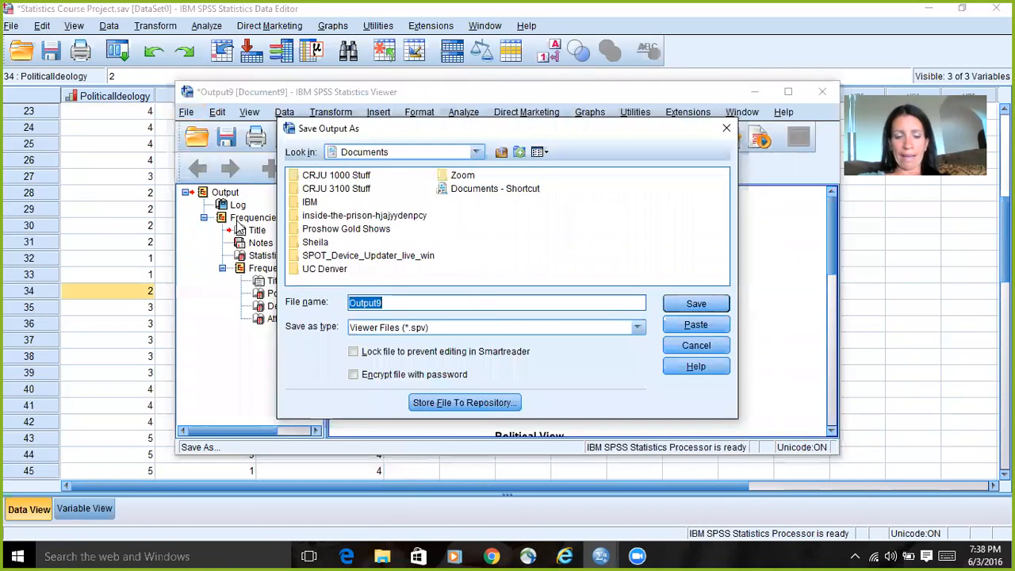
pyautogui.write('16')
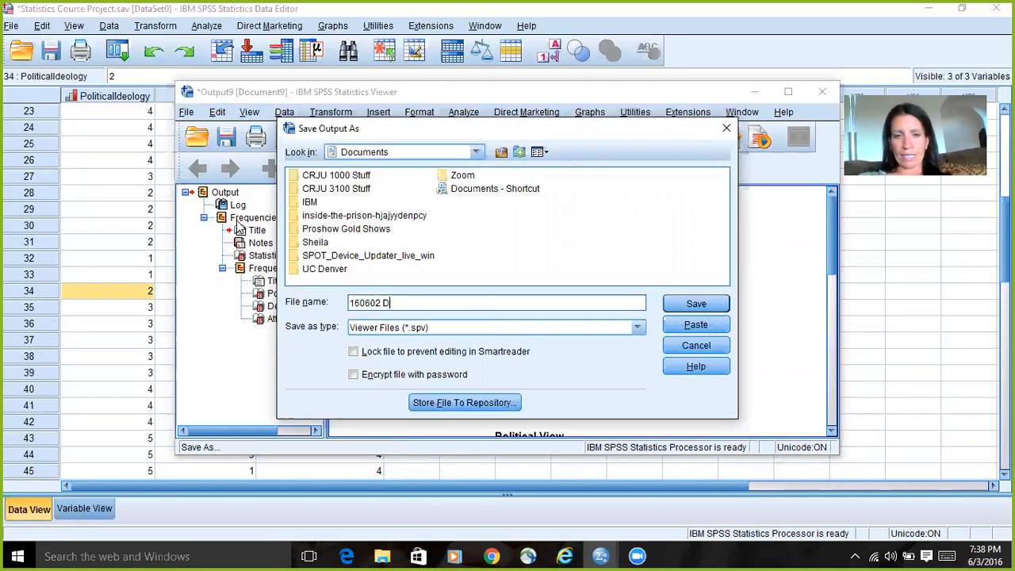
pyautogui.write('0602 Clean Data Frequencies')
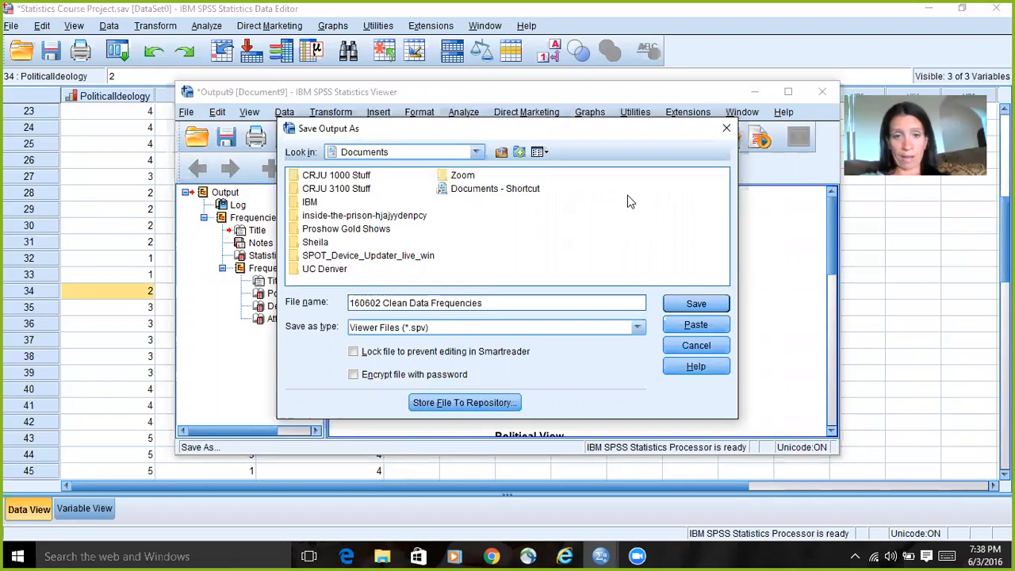
pyautogui.click(476, 152)
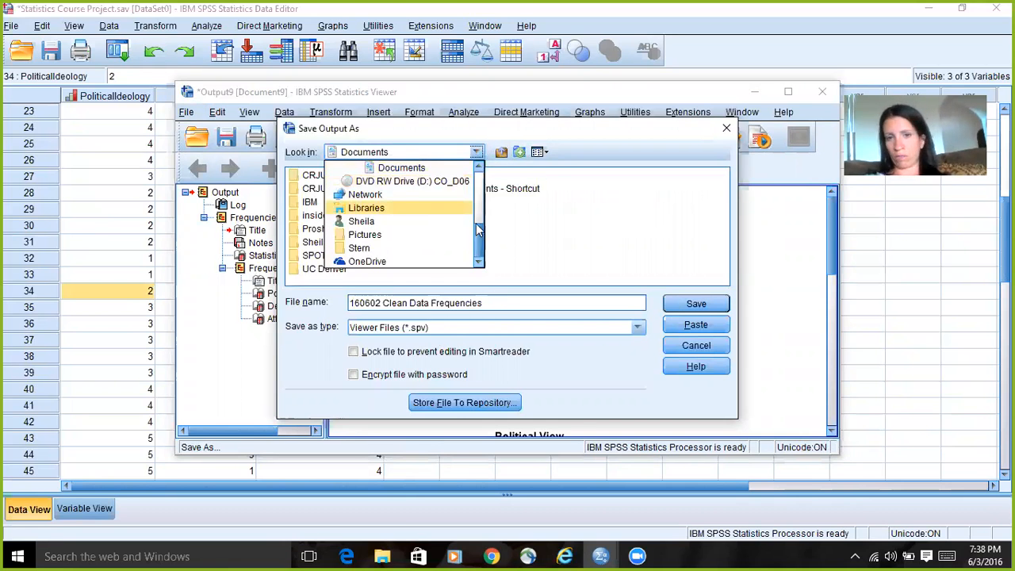
pyautogui.moveTo(479, 236); pyautogui.dragTo(479, 171)
pyautogui.click(359, 183)
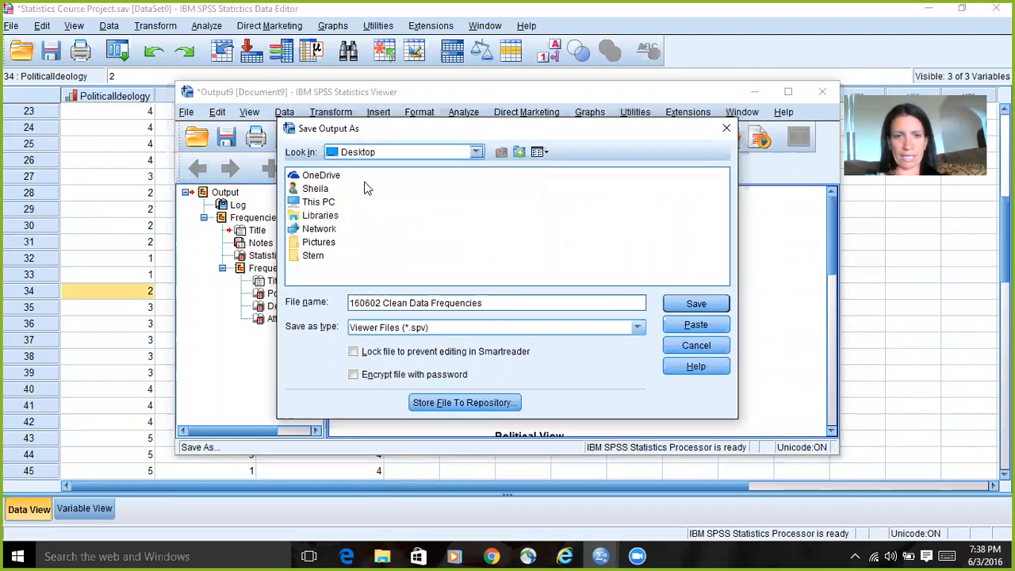
pyautogui.click(698, 304)
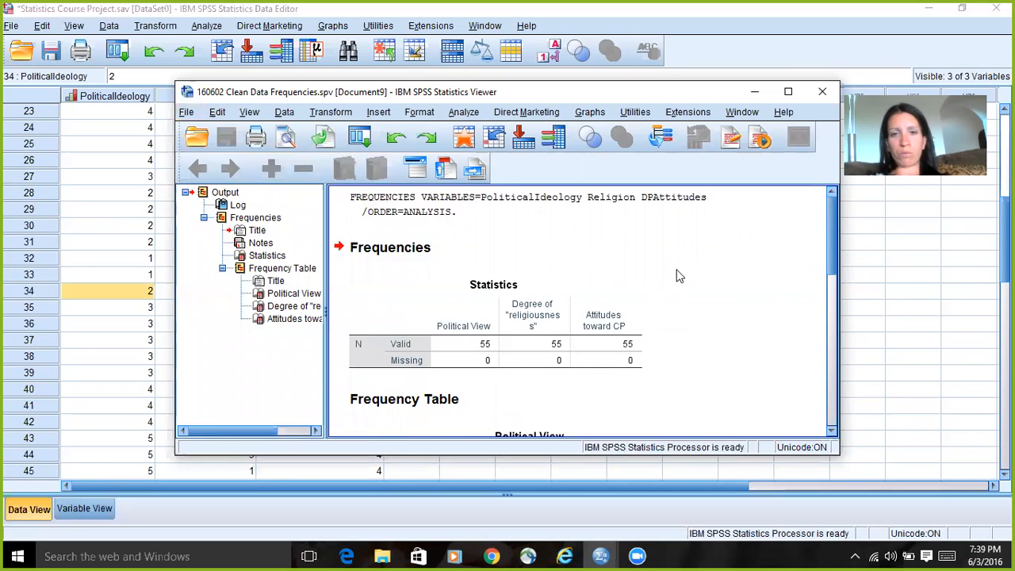
pyautogui.click(823, 91)
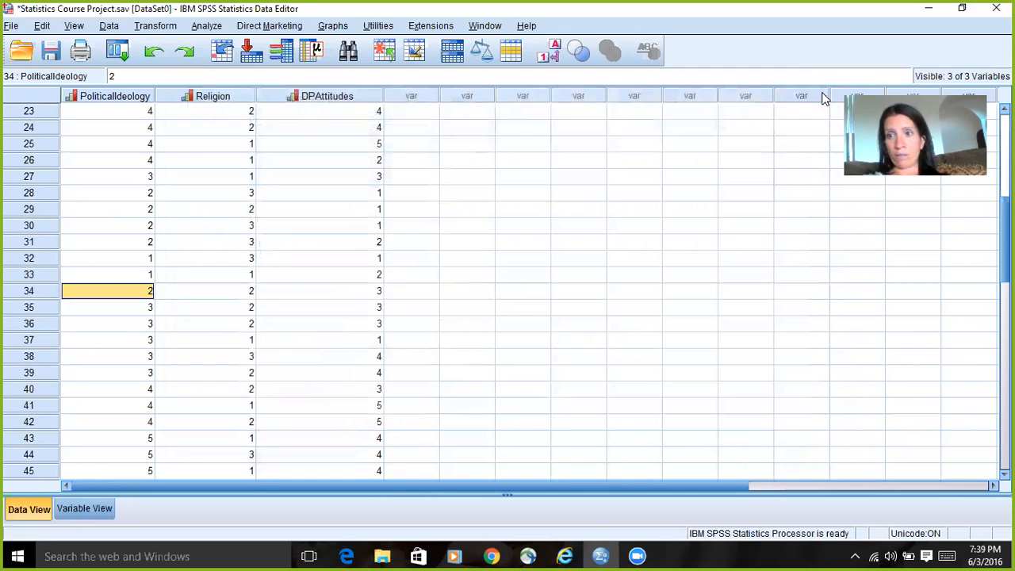
# Step: Check the value labels defined for the Religion variable without changing them, and return to the data
pyautogui.click(101, 512)
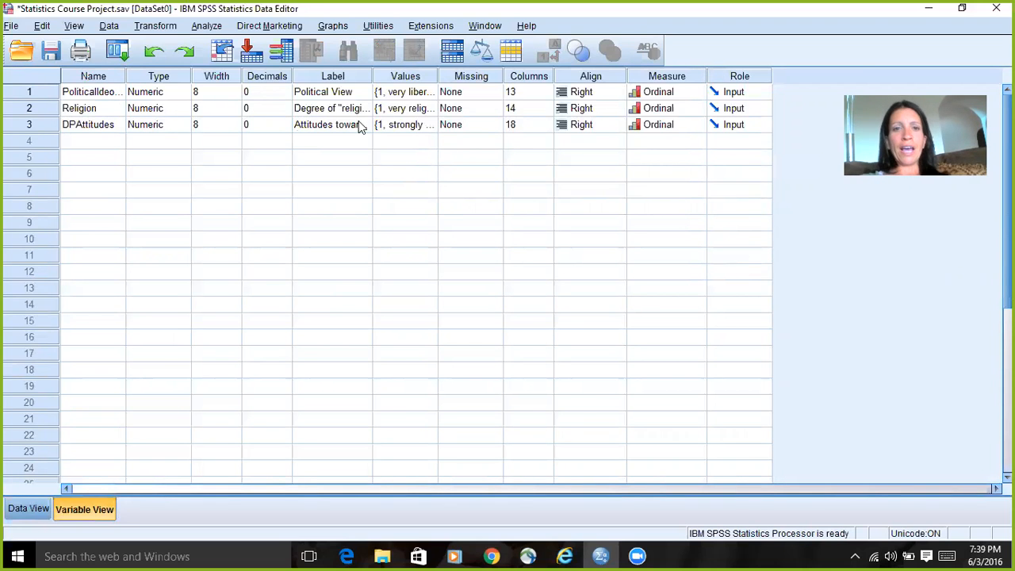
pyautogui.click(420, 109)
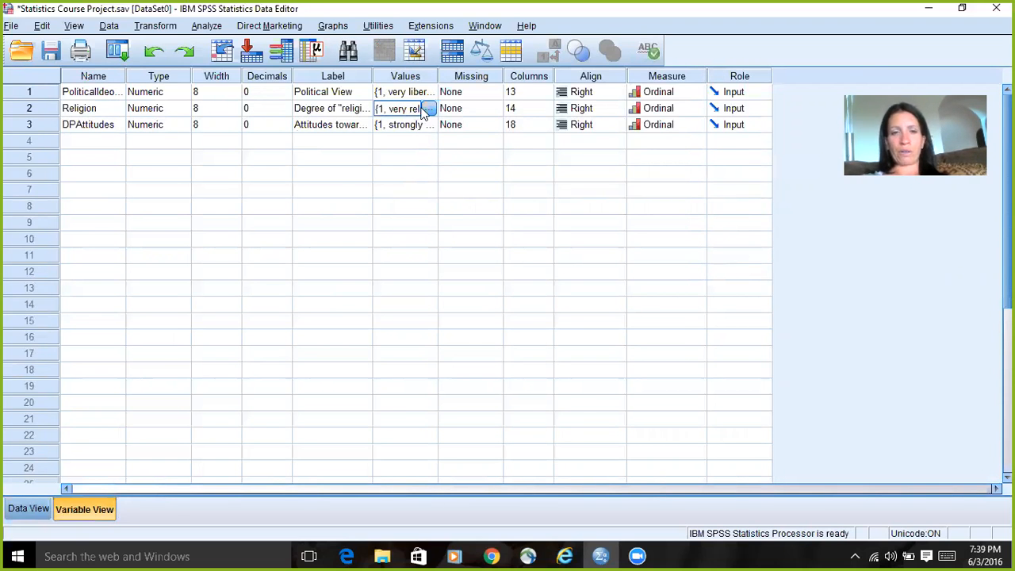
pyautogui.click(432, 109)
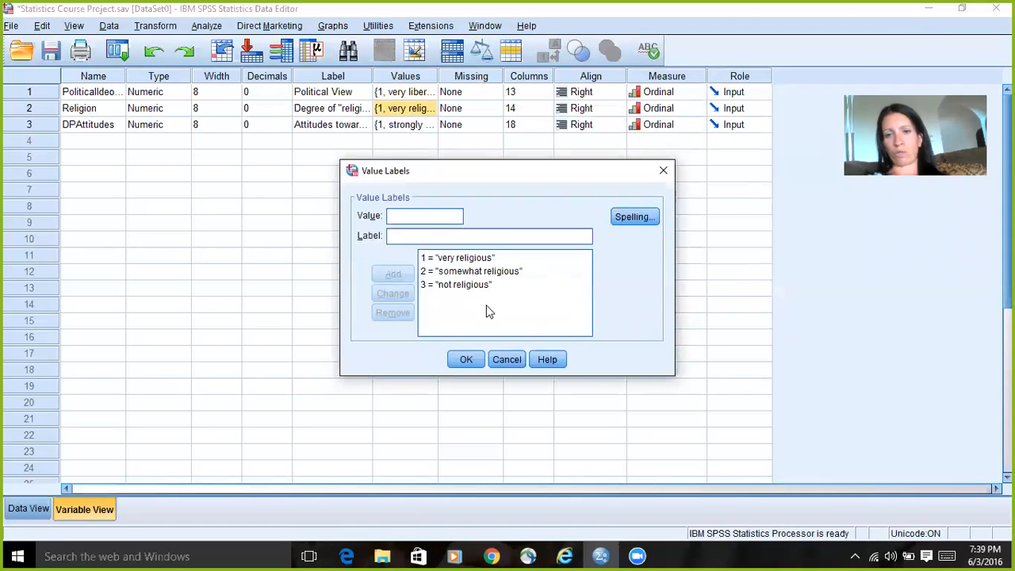
pyautogui.click(507, 361)
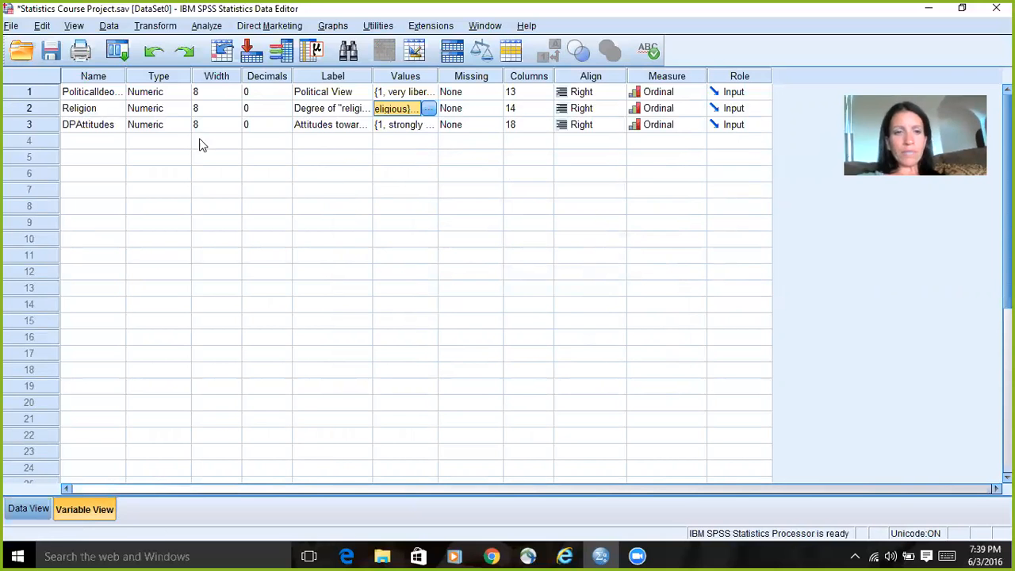
pyautogui.click(30, 509)
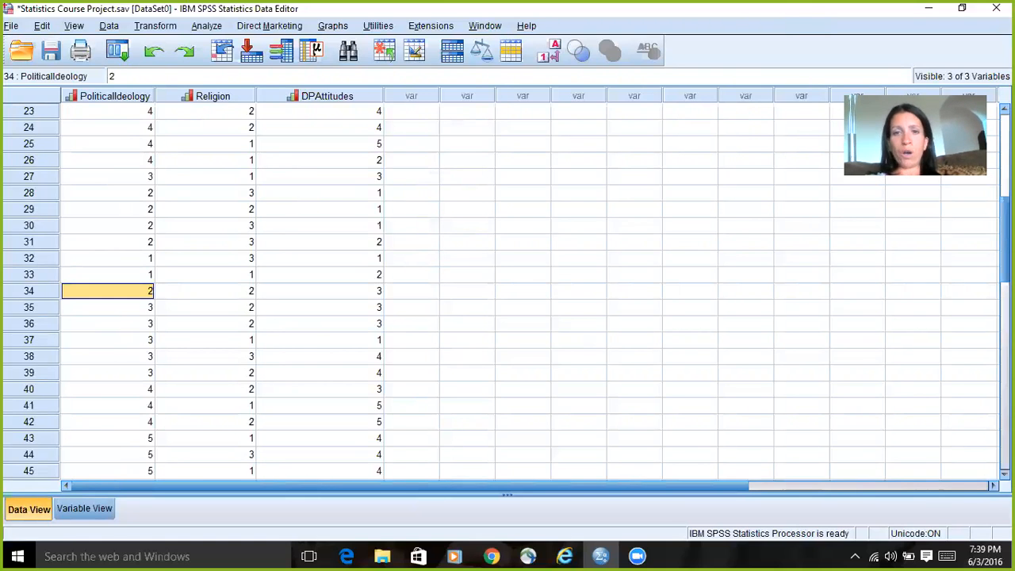
# Step: Switch the data cells to display value labels instead of numeric codes
pyautogui.click(540, 55)
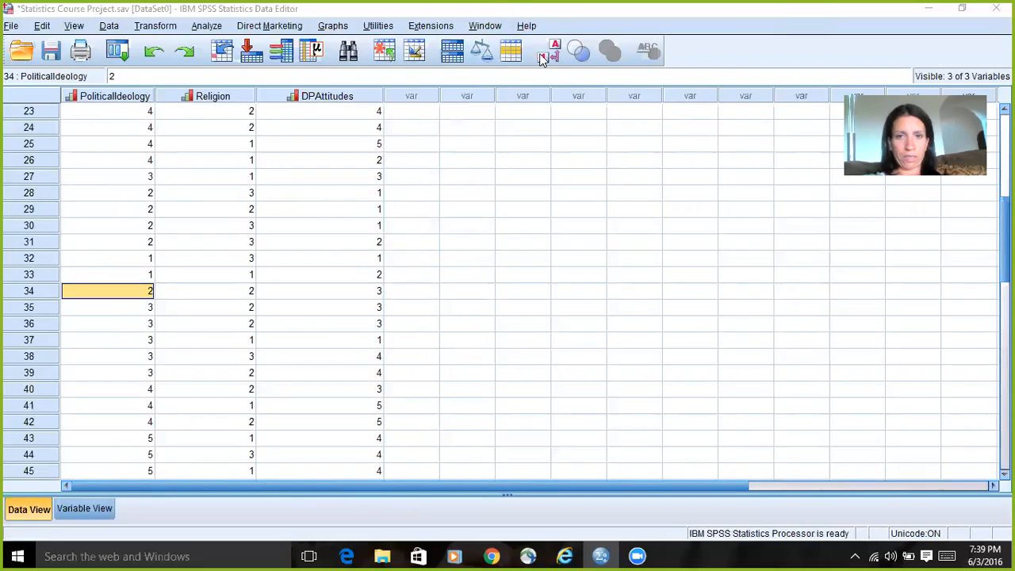